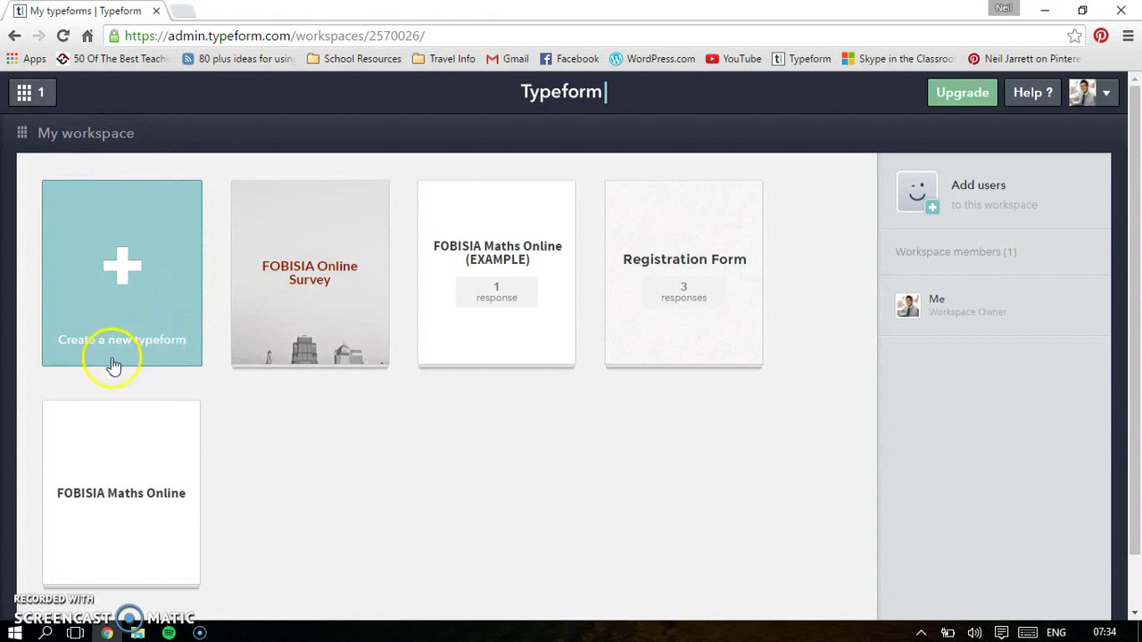
Create a new typeform from scratch named "Test" in English and start building it.
click(151, 340)
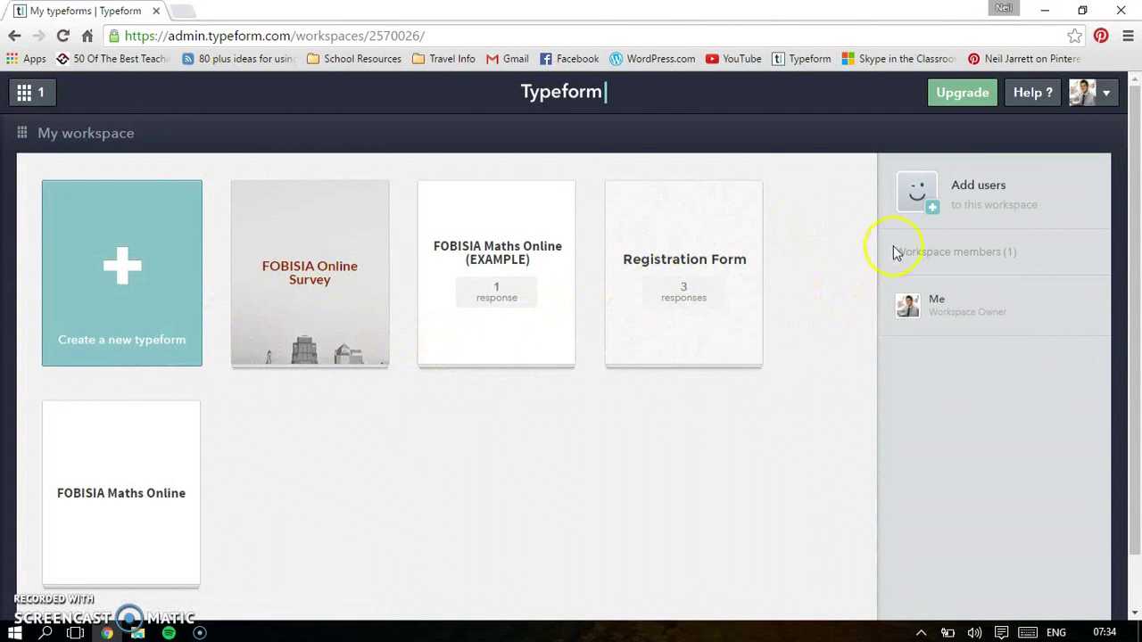
click(938, 224)
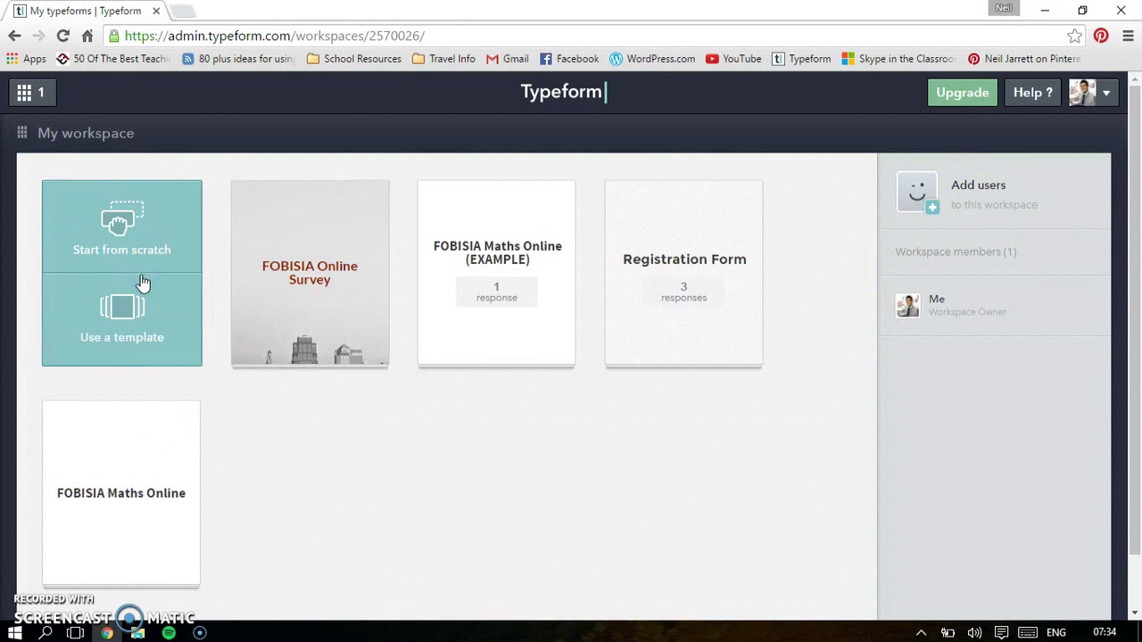
click(76, 299)
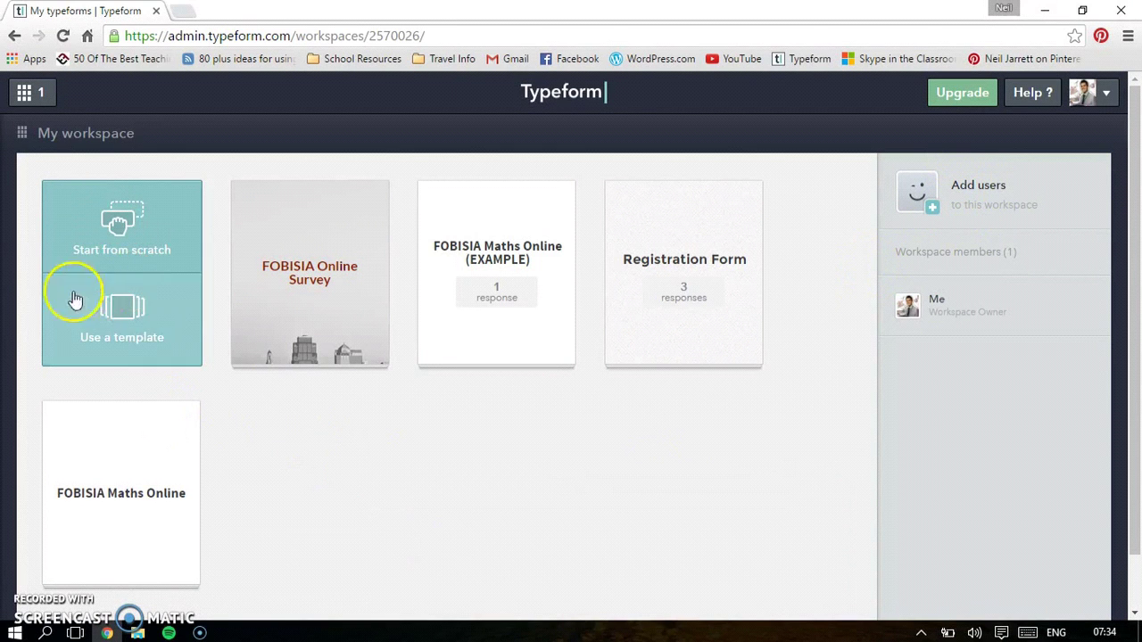
click(131, 234)
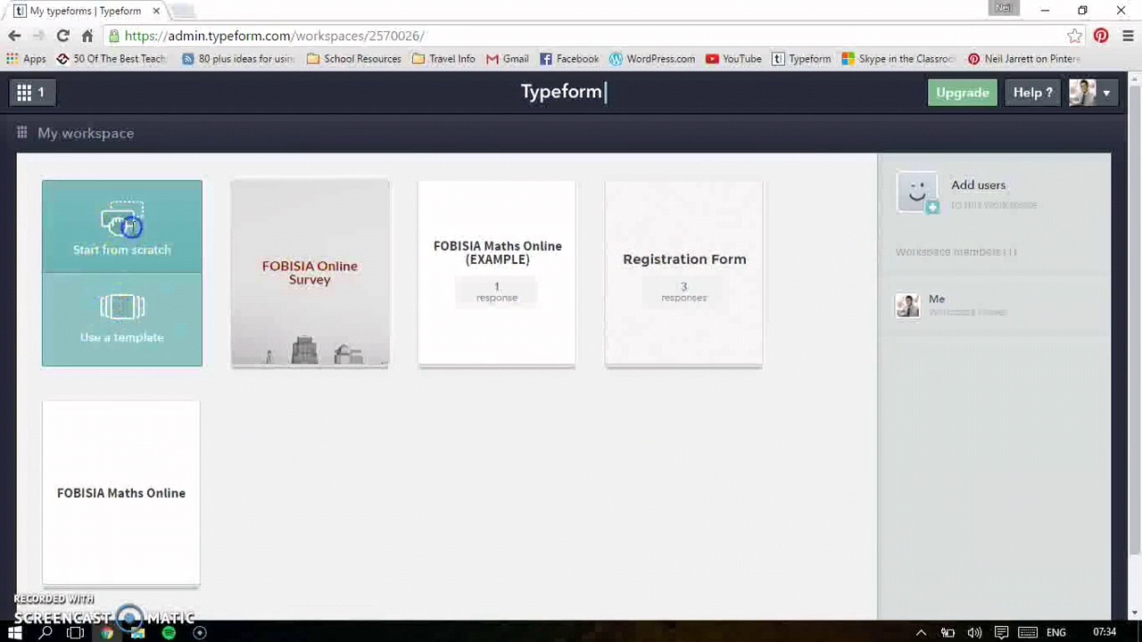
text(Test)
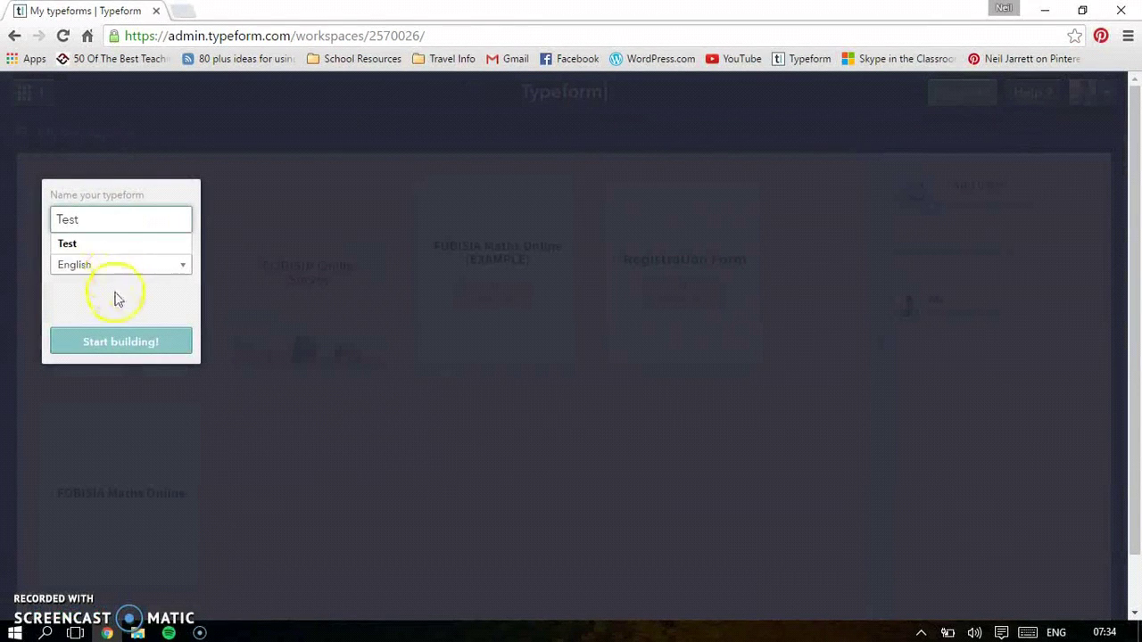
click(125, 344)
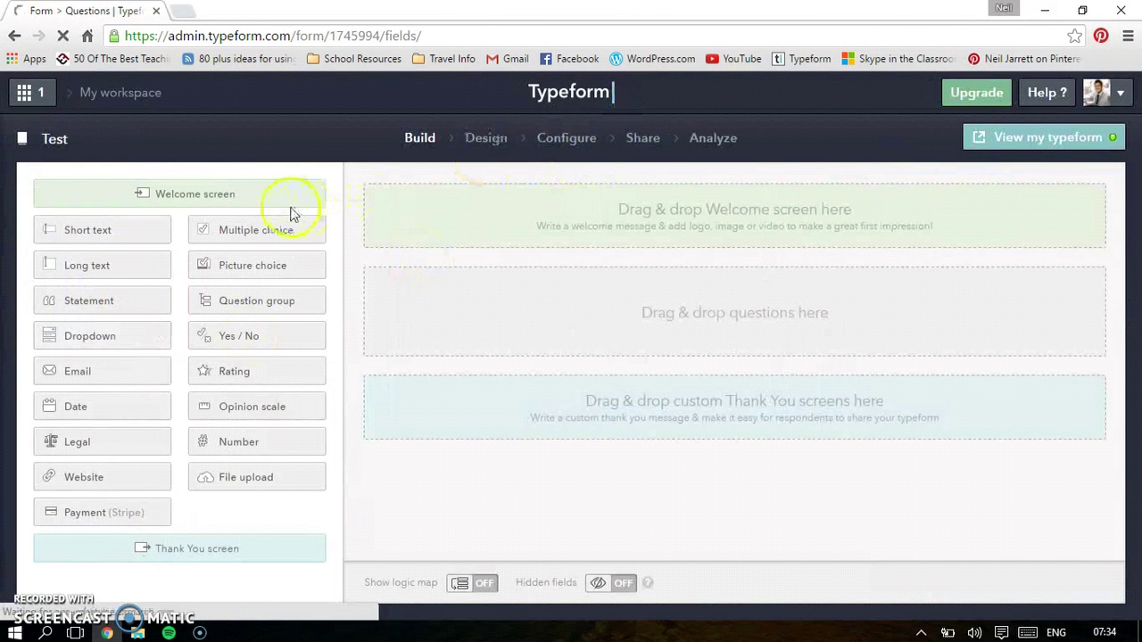
Add a Welcome screen with the text "Welcome to the quiz" and save it.
drag(288, 199, 565, 223)
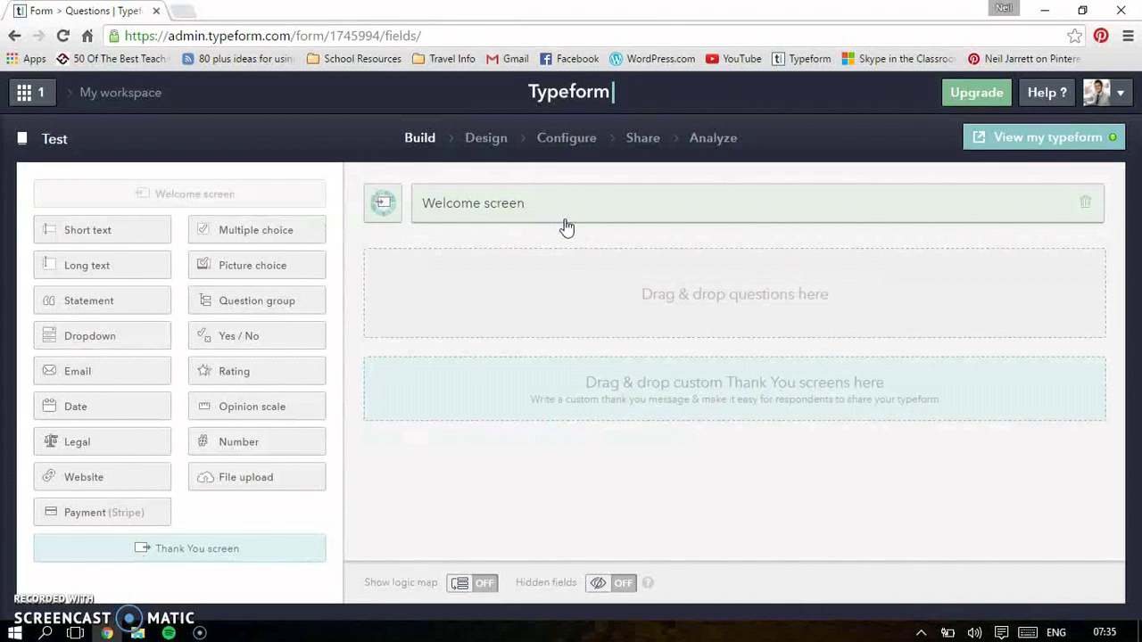
click(616, 218)
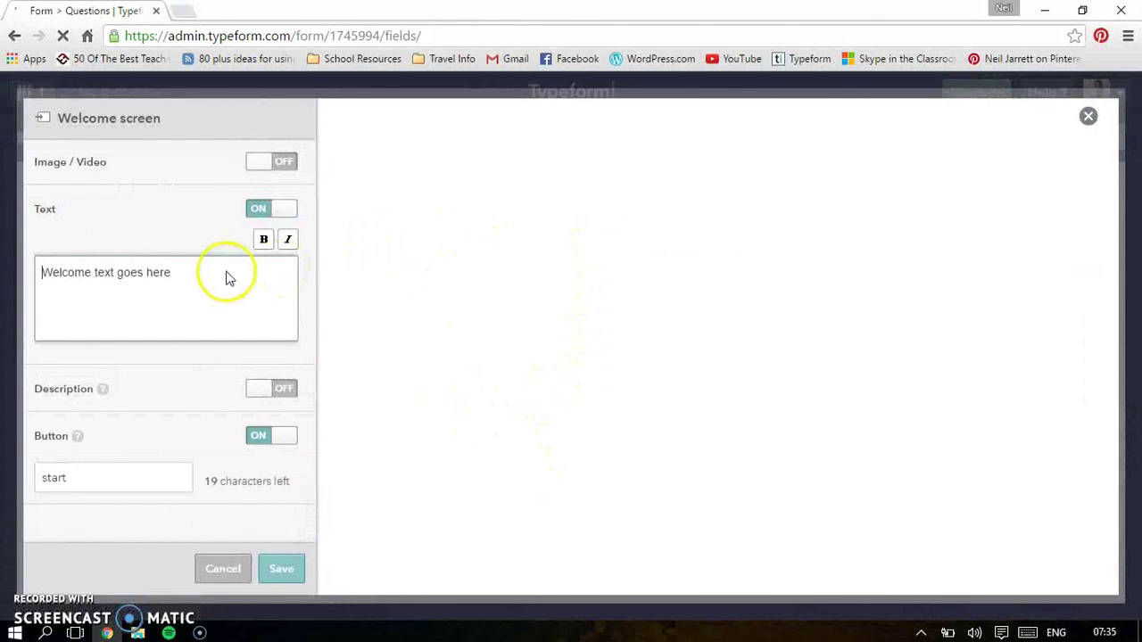
click(169, 273)
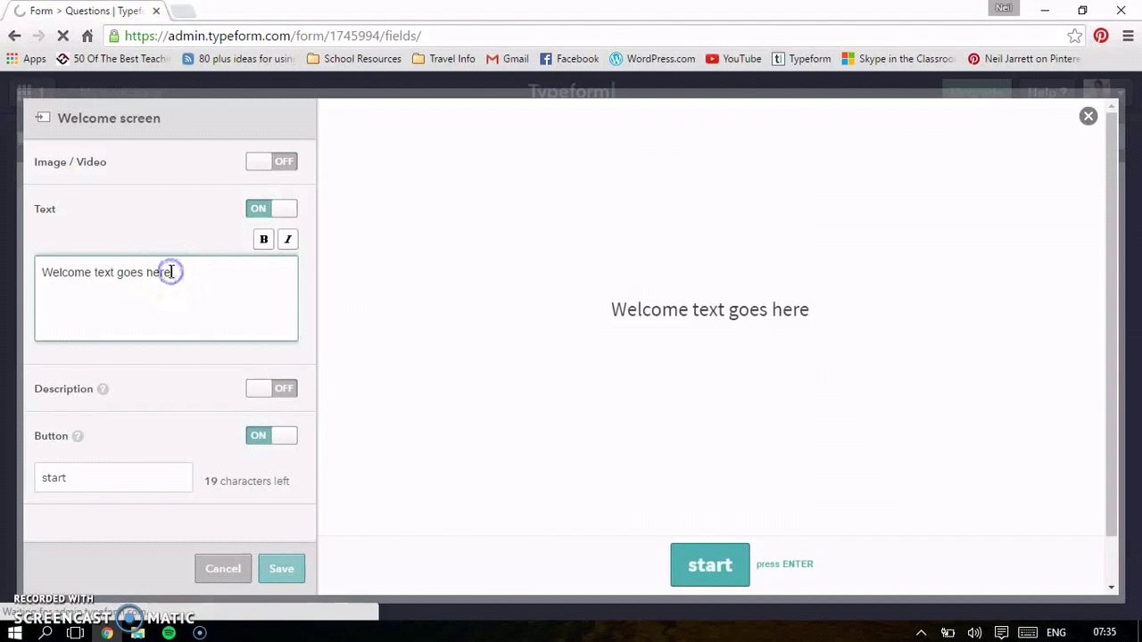
key(BackSpace)
key(BackSpace)
key(BackSpace)
key(BackSpace)
key(BackSpace)
key(BackSpace)
key(BackSpace)
key(BackSpace)
key(BackSpace)
key(BackSpace)
key(BackSpace)
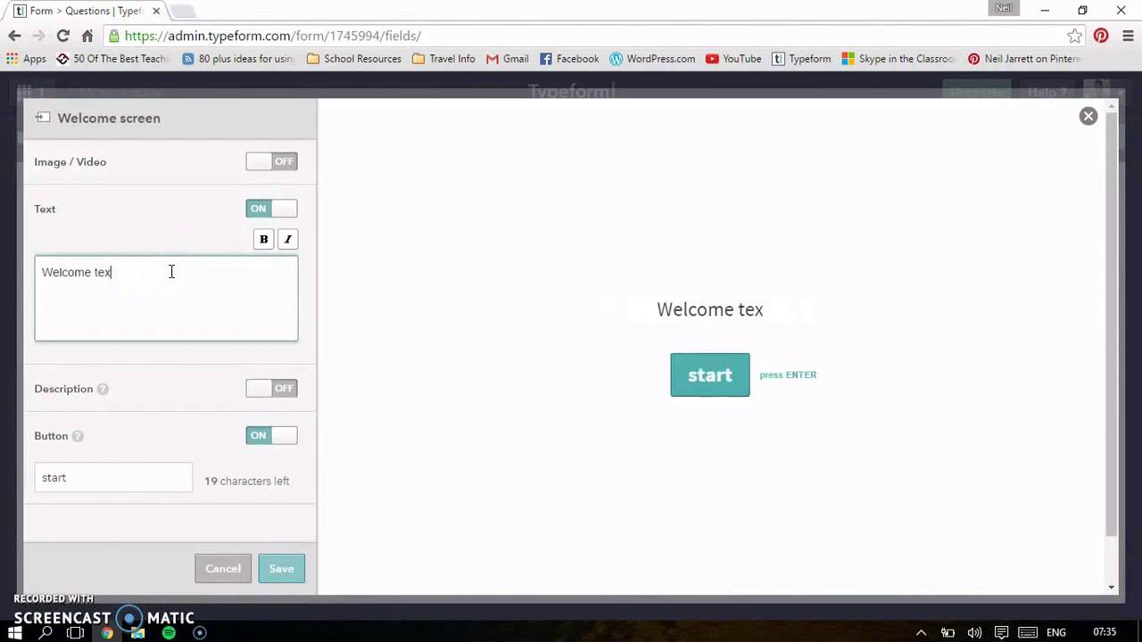
key(BackSpace)
key(BackSpace)
text(o the quix)
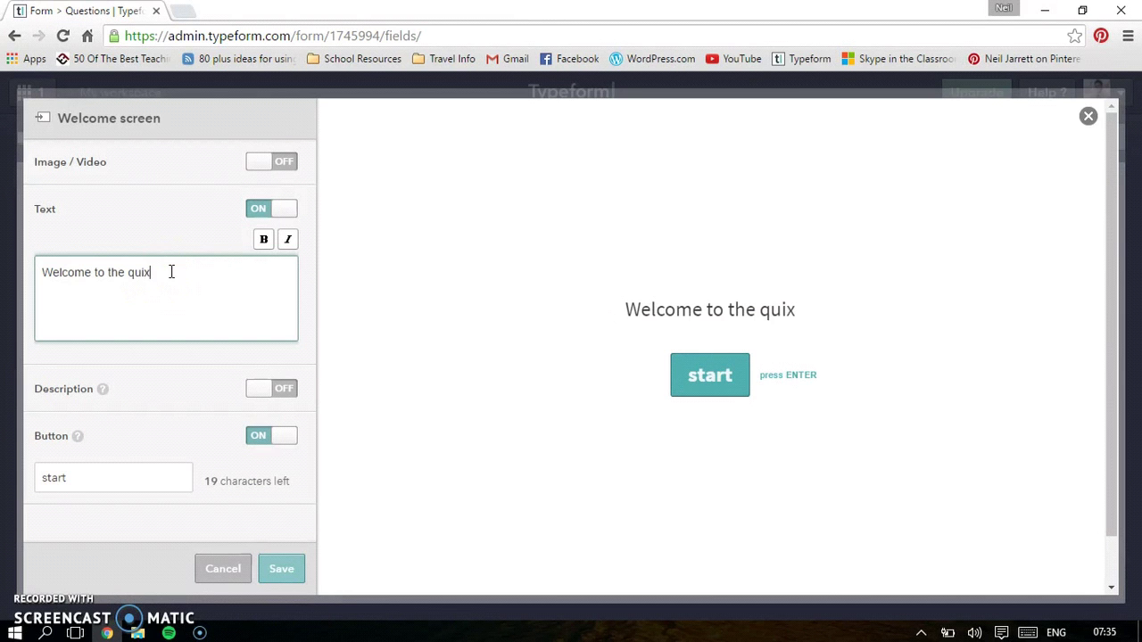
key(BackSpace)
text(z)
click(173, 337)
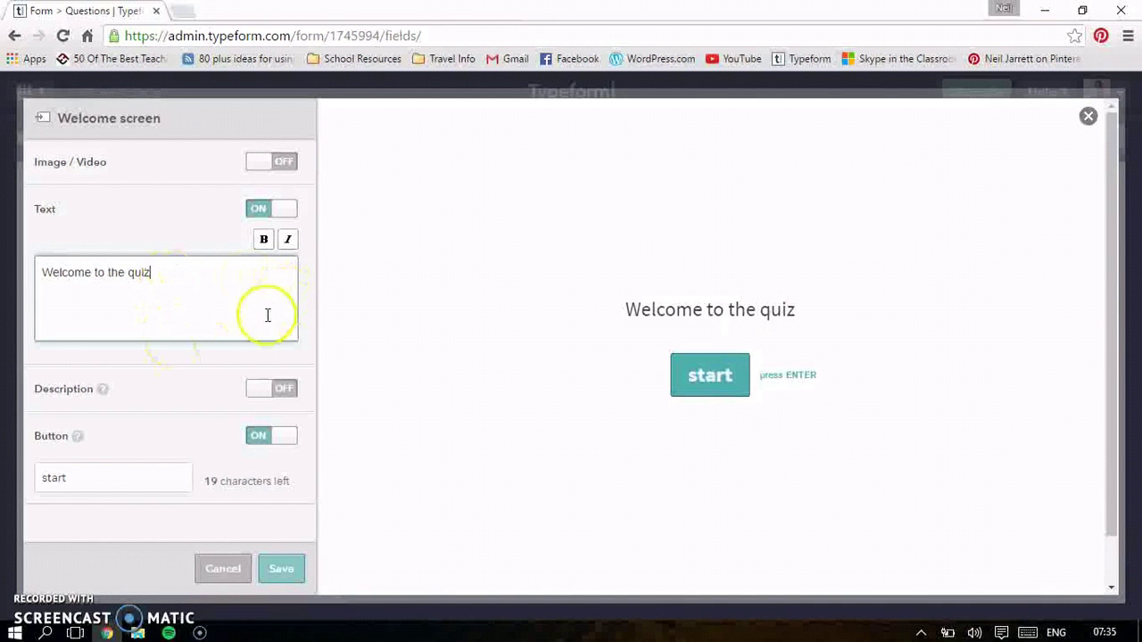
click(272, 567)
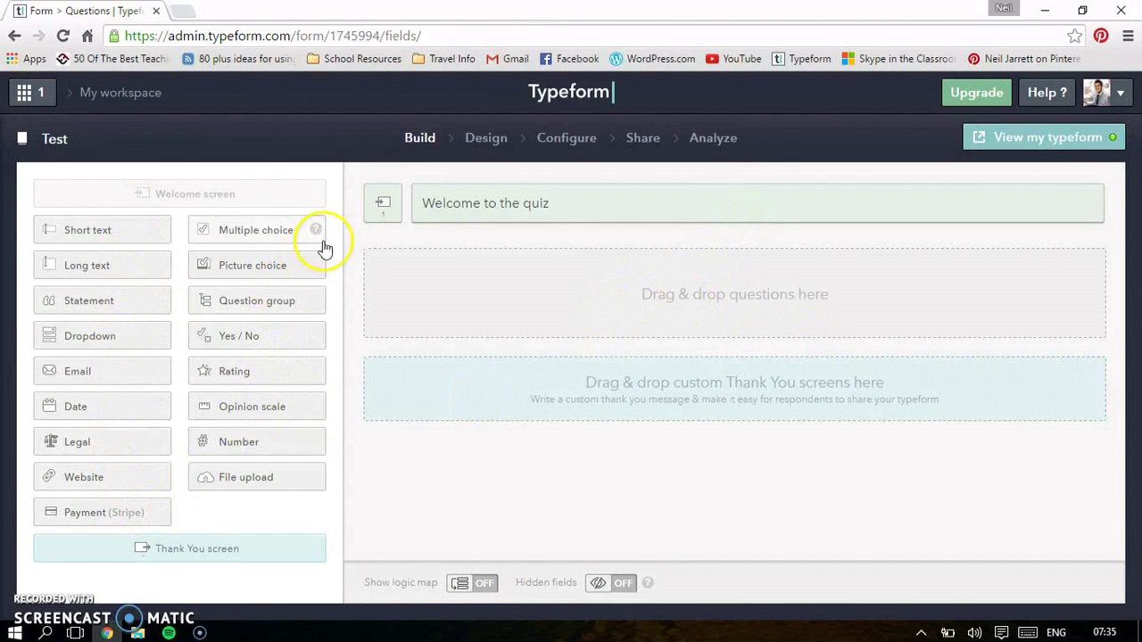
Add a short text question reading "What is your favourite colour?".
click(121, 234)
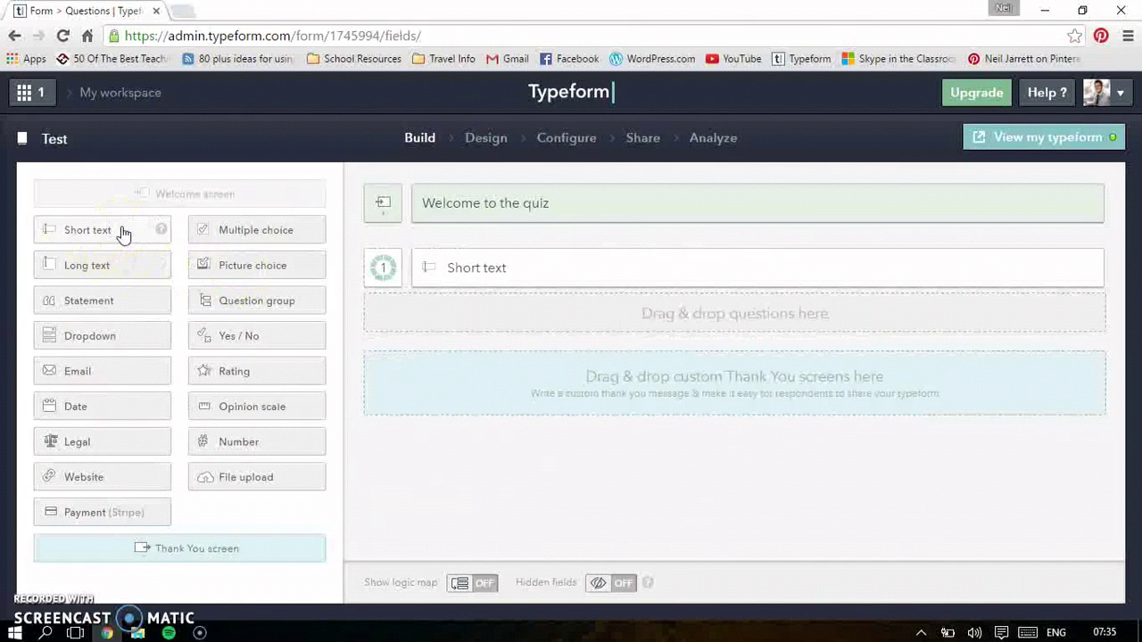
click(487, 265)
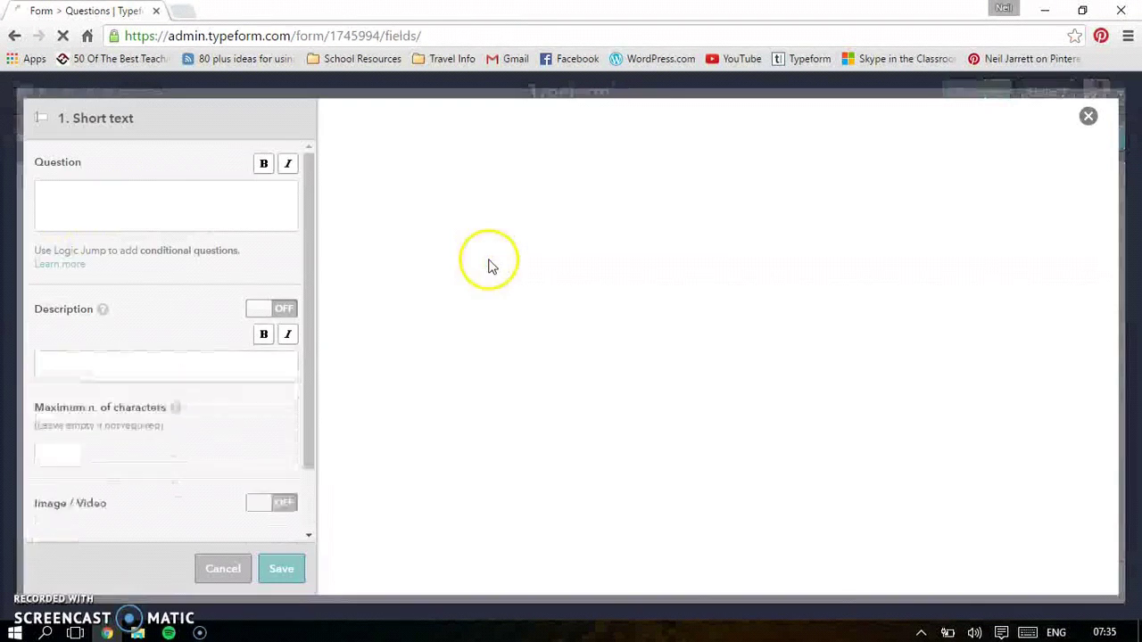
click(204, 207)
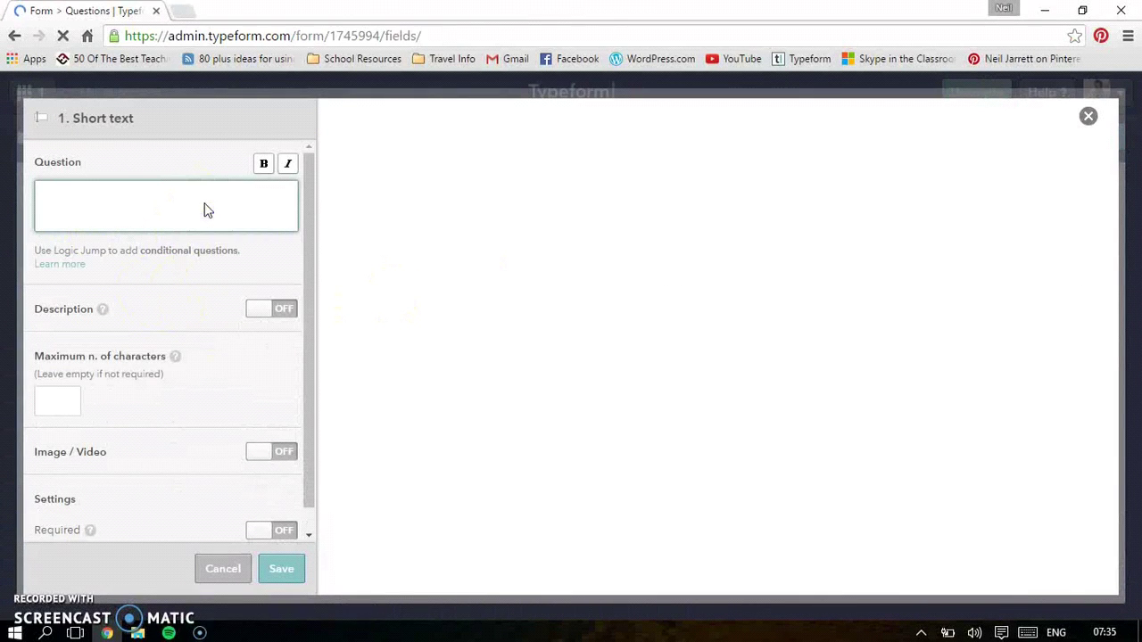
click(136, 206)
click(108, 204)
text(What )
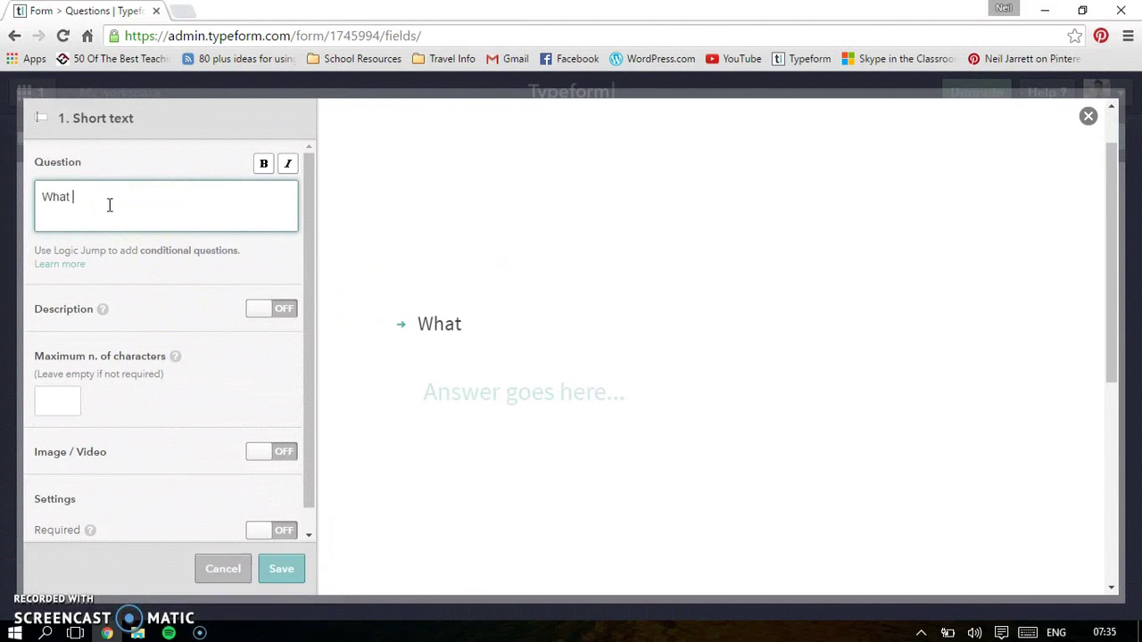
text(is your fav)
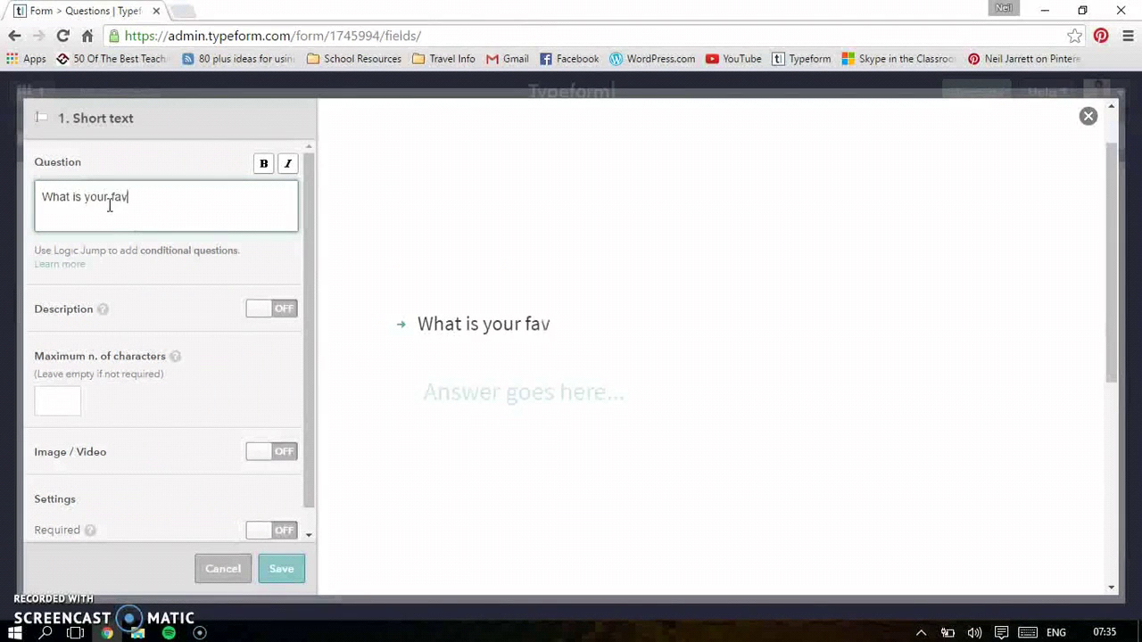
text(ourite col)
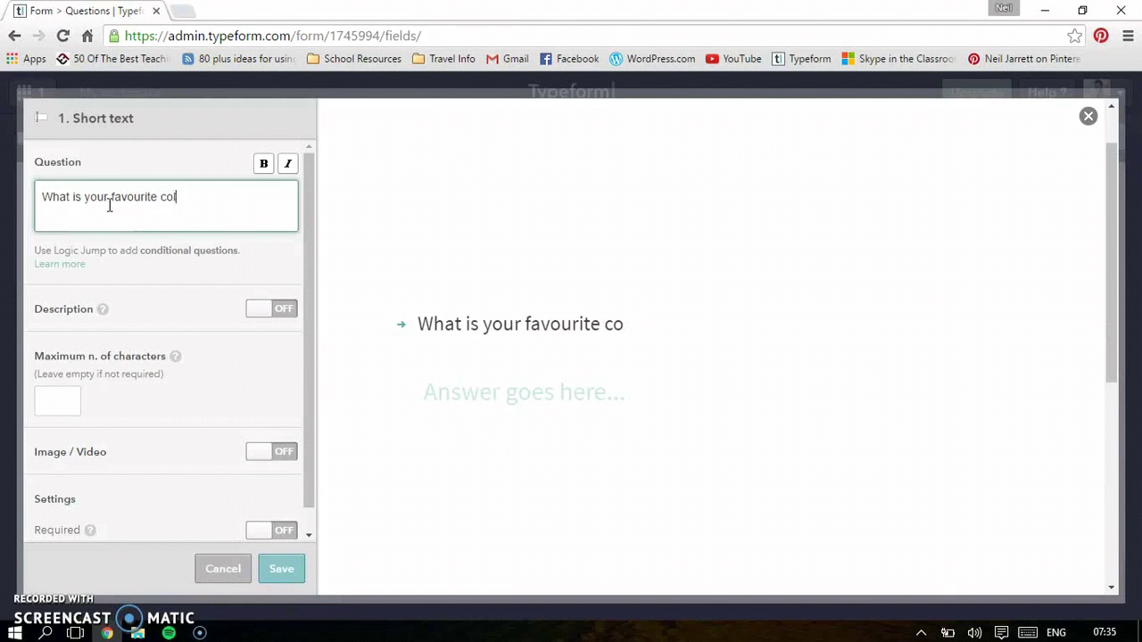
text(our?)
Save the favourite colour question without a character limit.
click(104, 277)
click(57, 407)
click(57, 406)
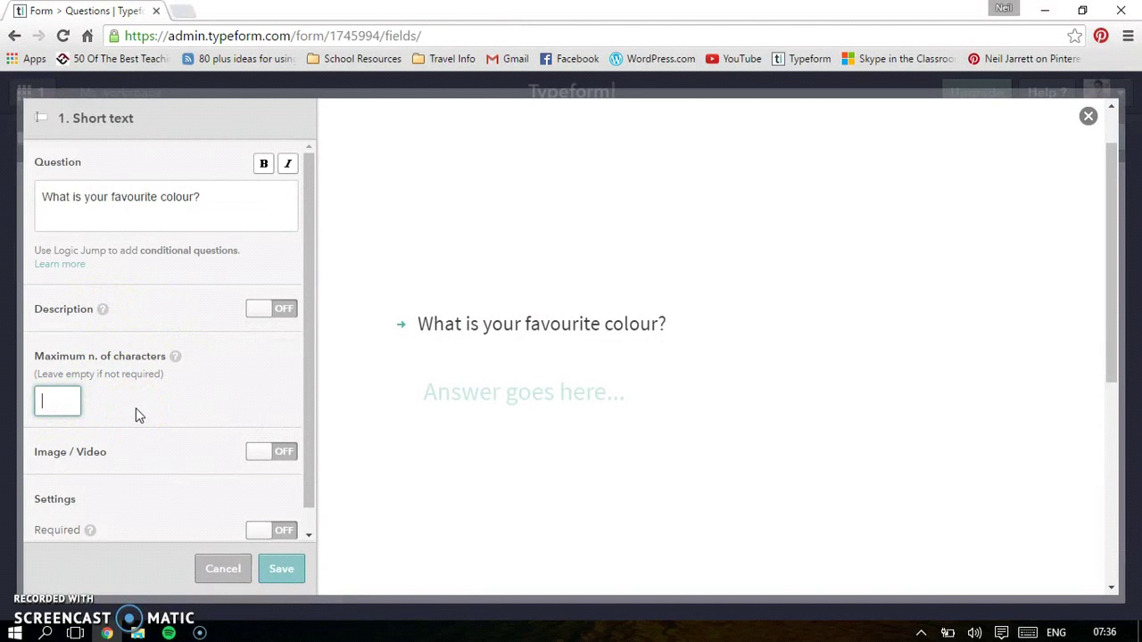
click(71, 448)
click(282, 571)
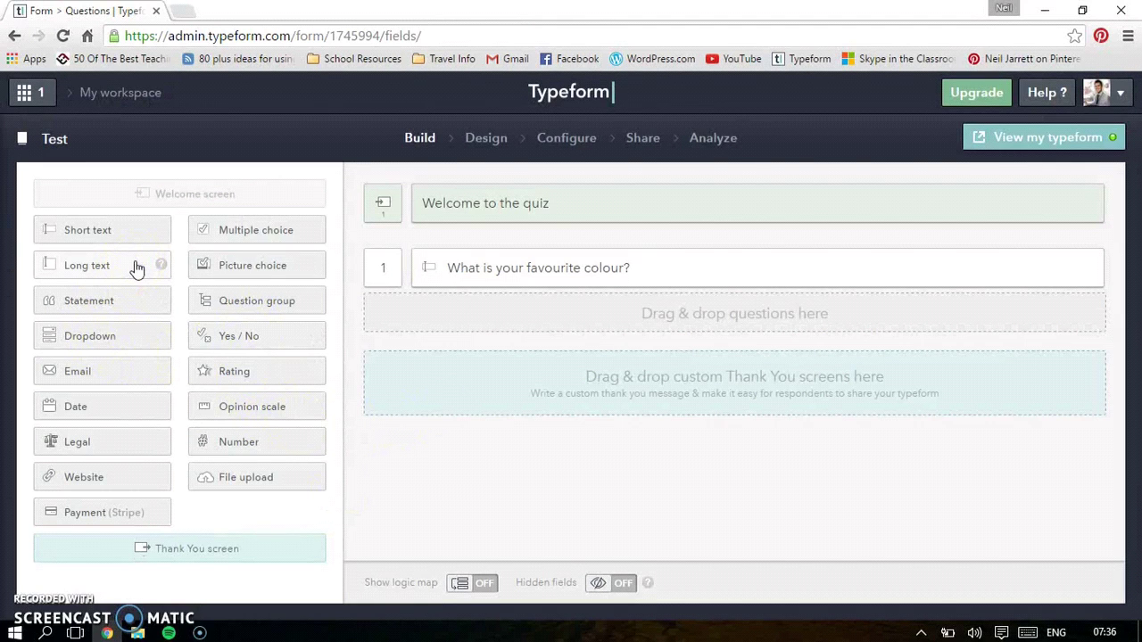
Add a dropdown question reading "What is your favourite pet?".
click(78, 295)
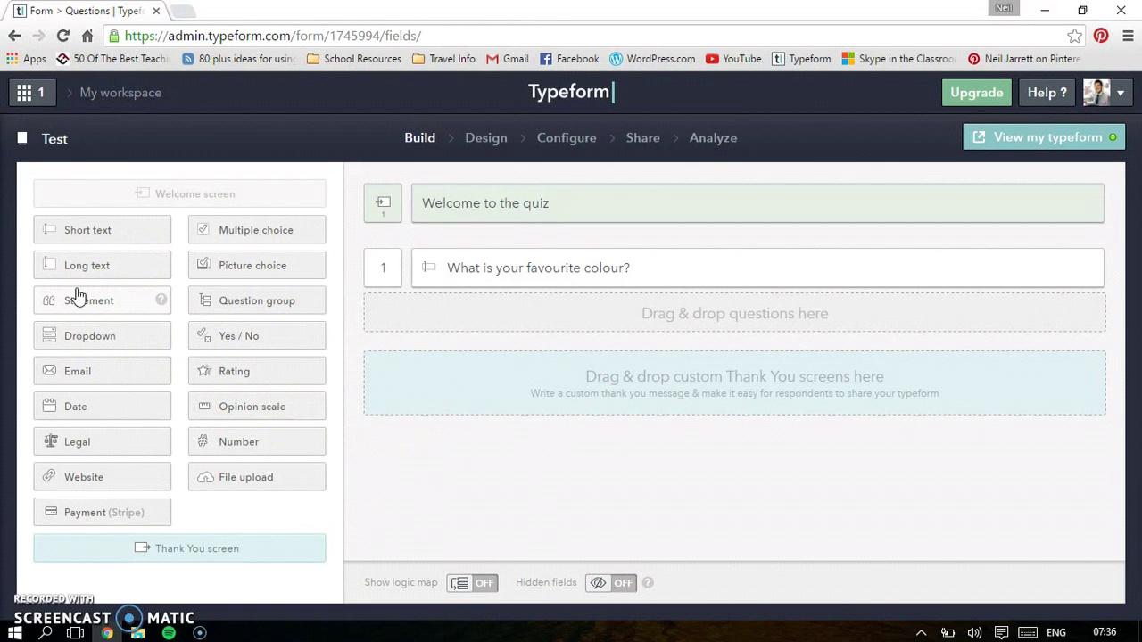
click(83, 339)
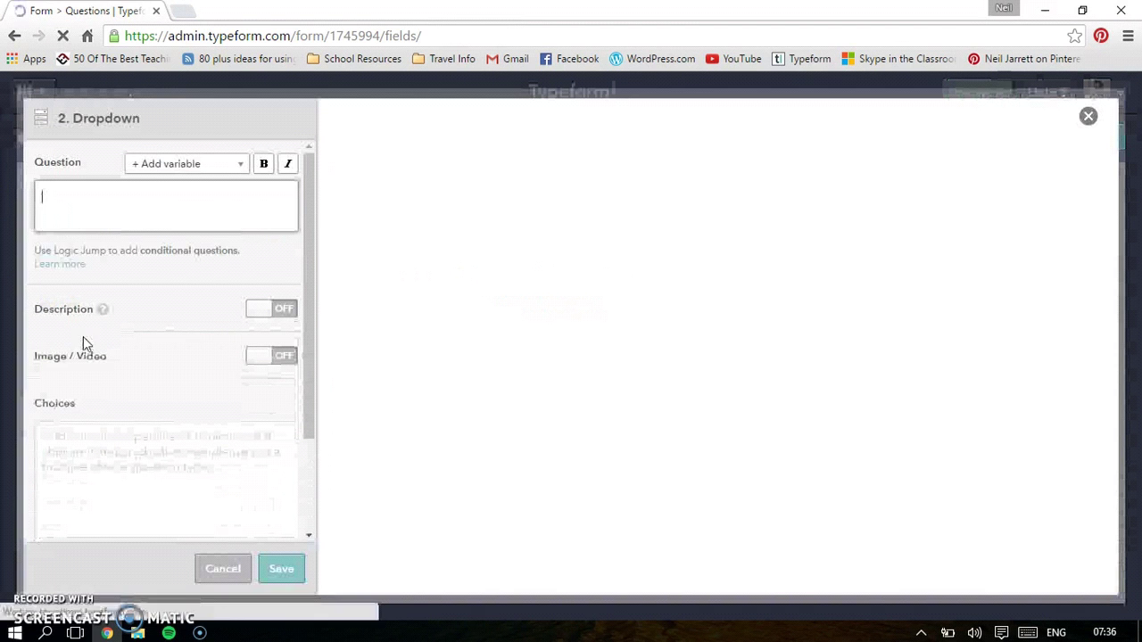
click(93, 223)
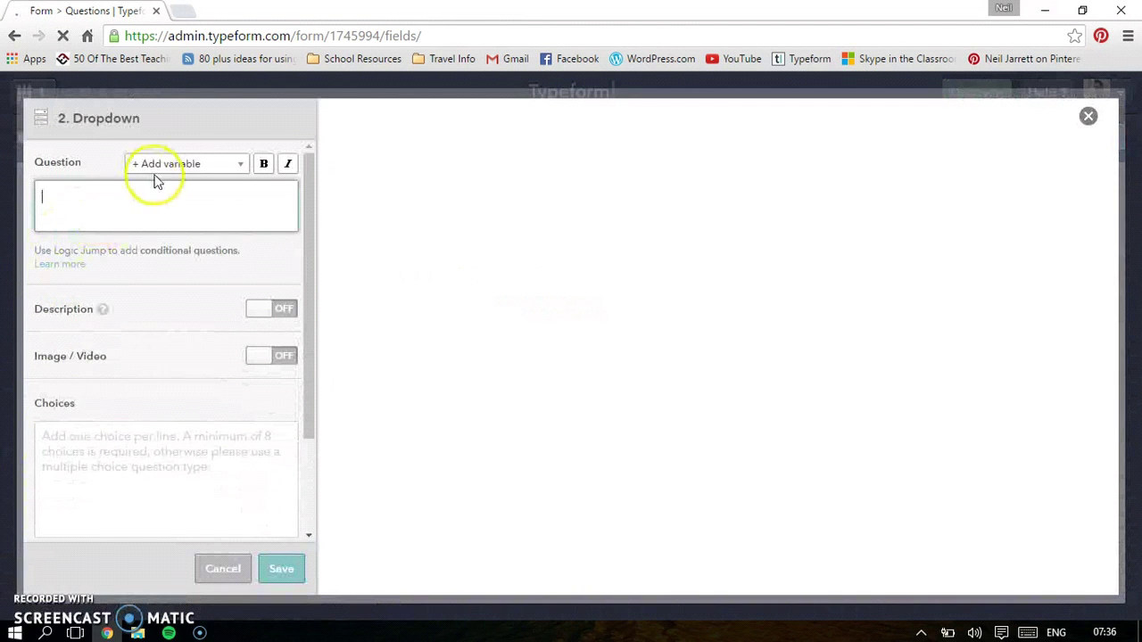
click(119, 204)
click(198, 164)
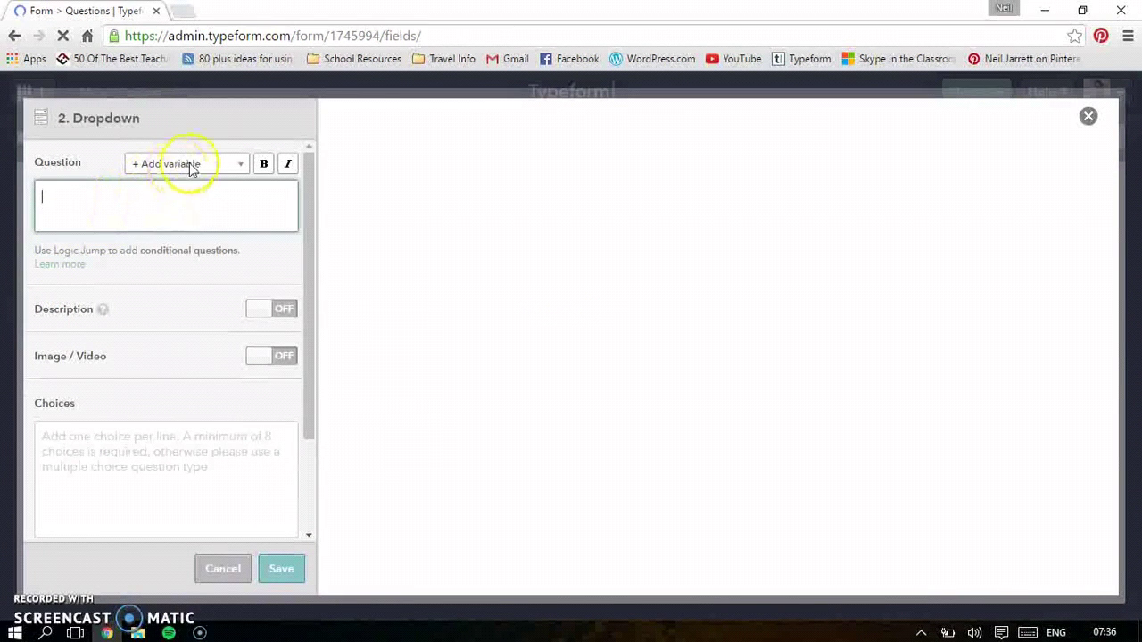
click(201, 165)
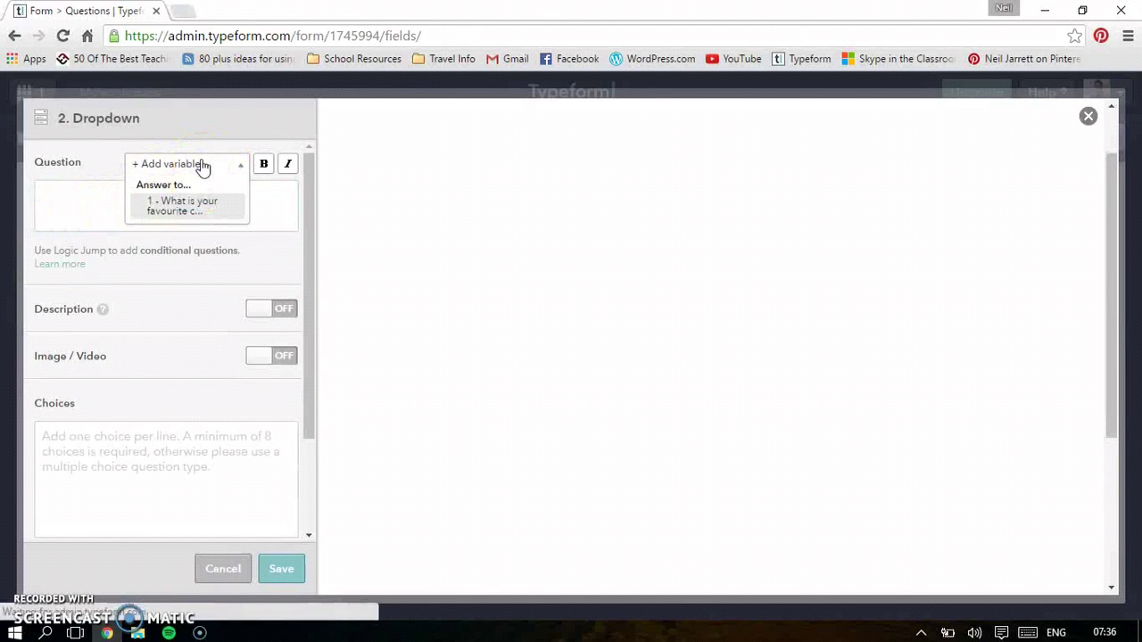
click(202, 165)
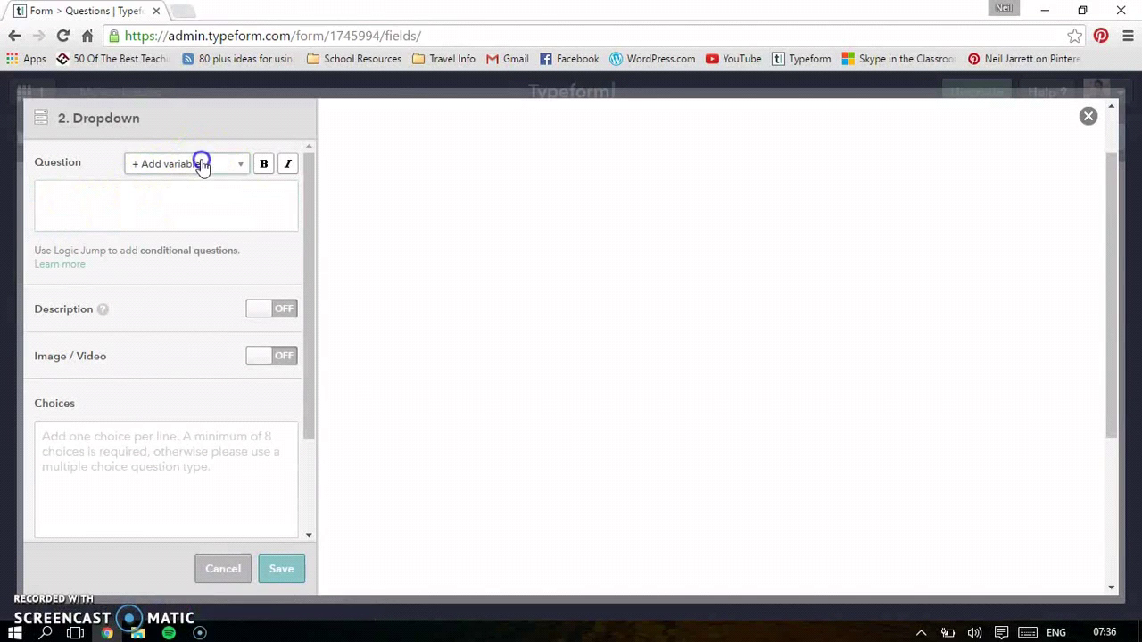
click(181, 218)
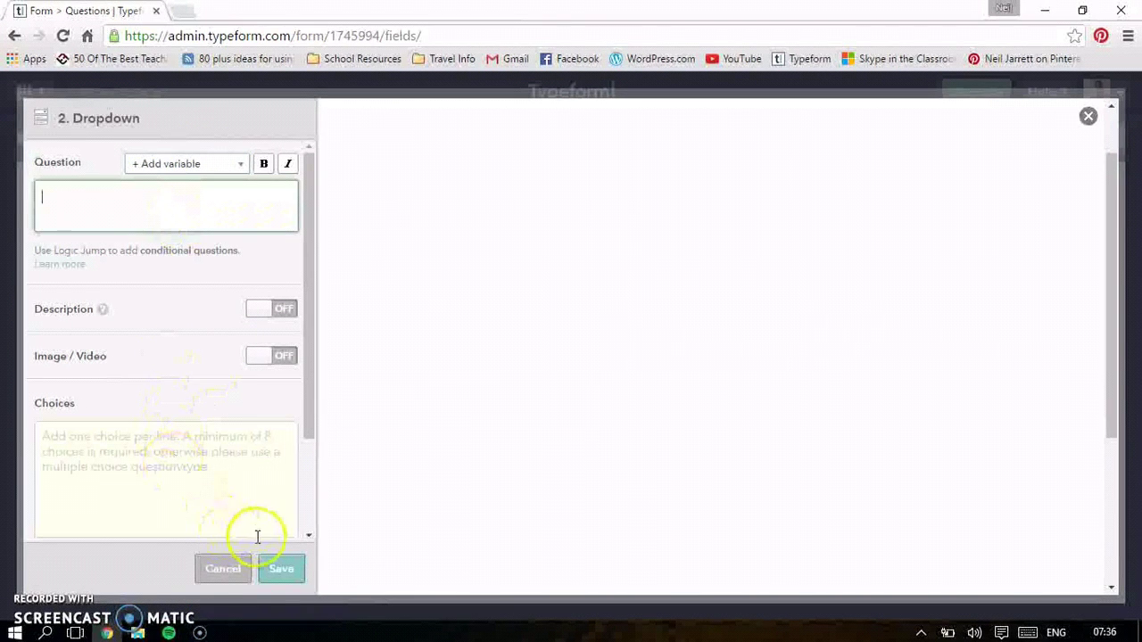
click(208, 191)
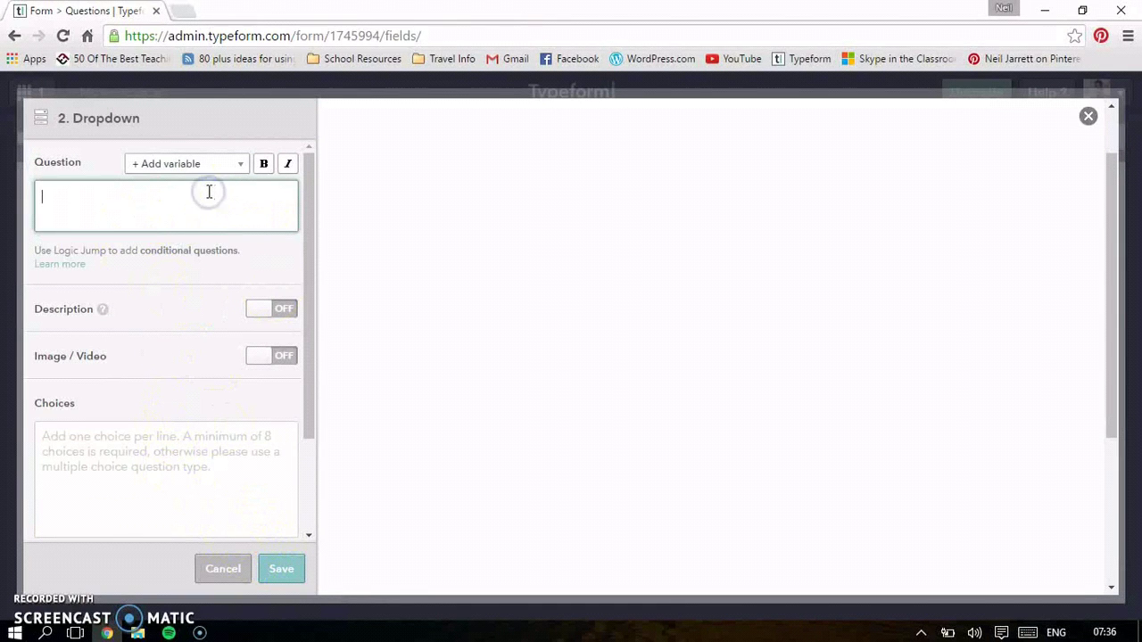
text(What is)
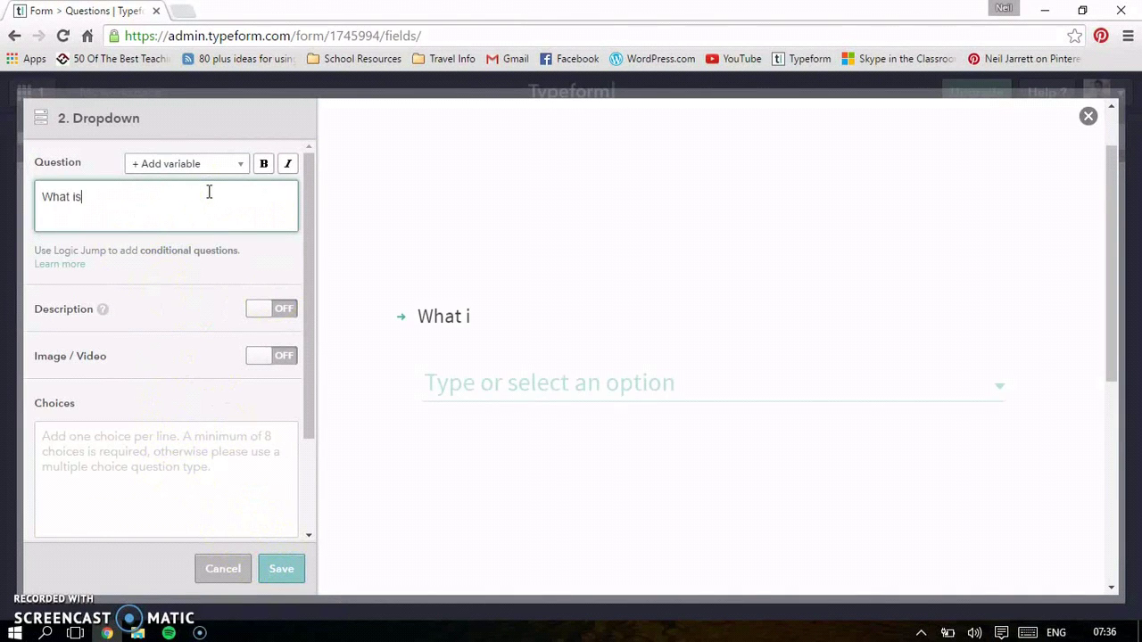
text( your favourite pet?)
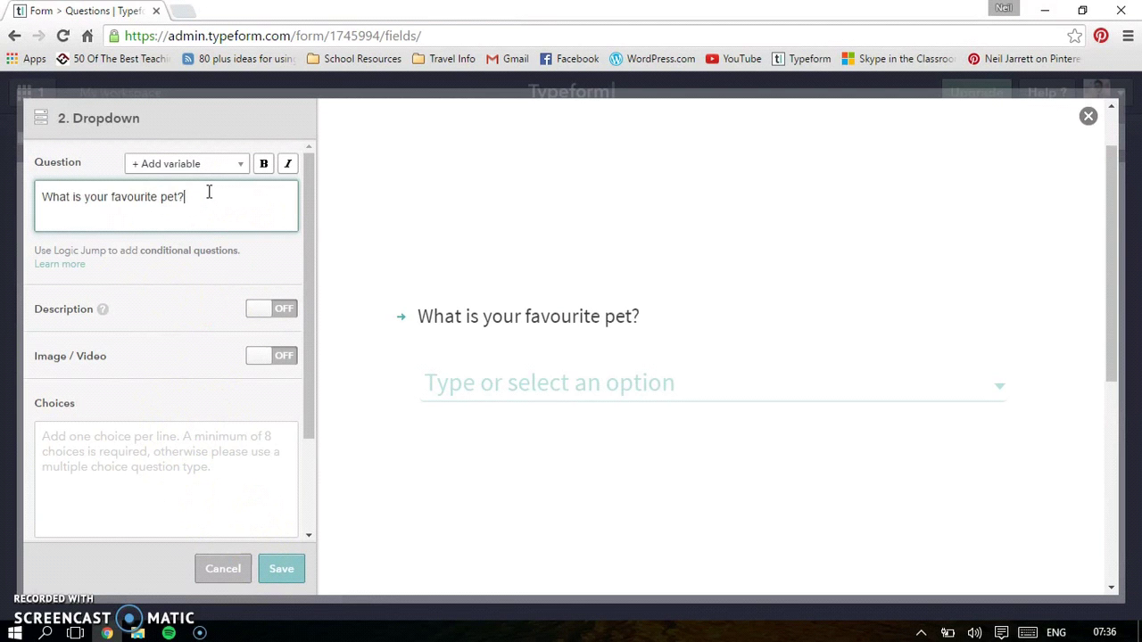
Enter the choices Dog, Cat, Hamster and Other for the pet dropdown question and try to save it.
click(100, 437)
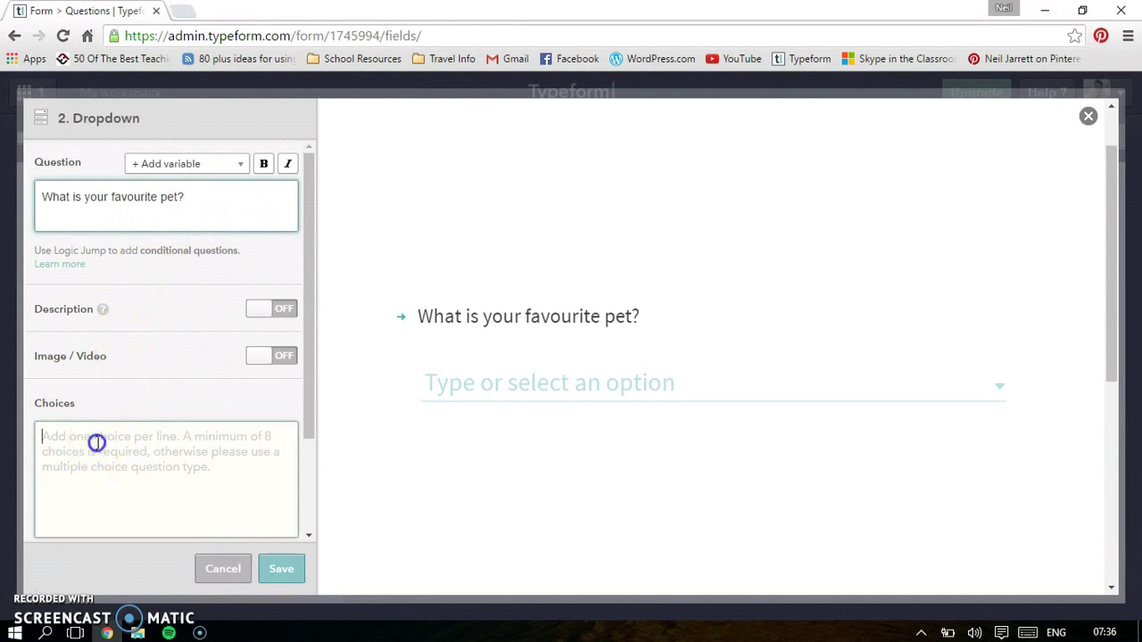
text(Dog)
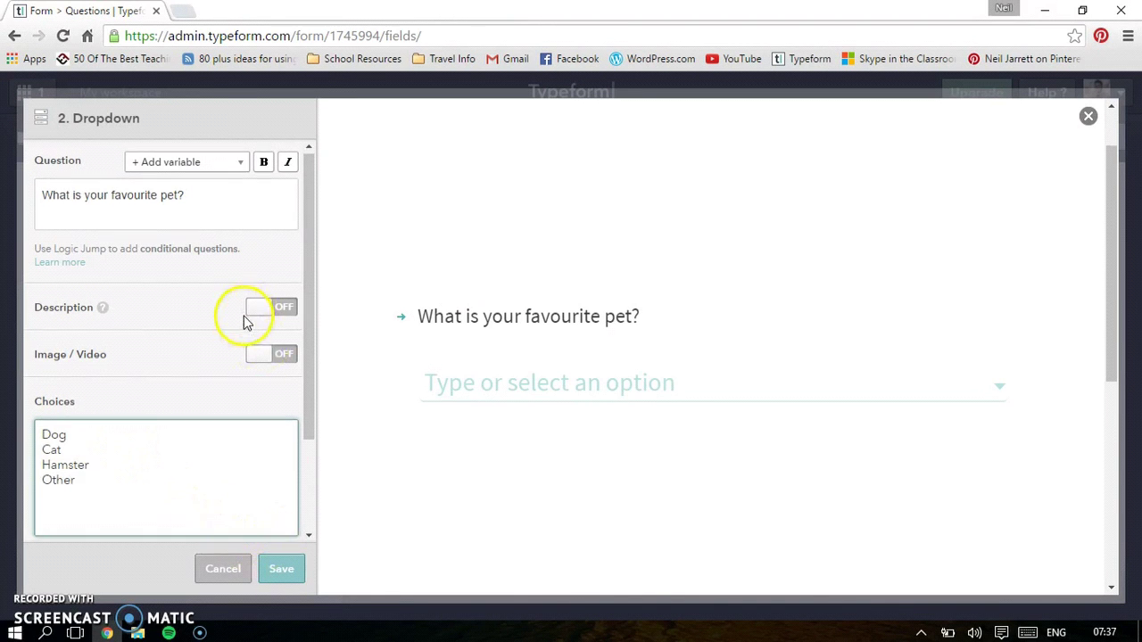
scroll(244, 313, down, 2)
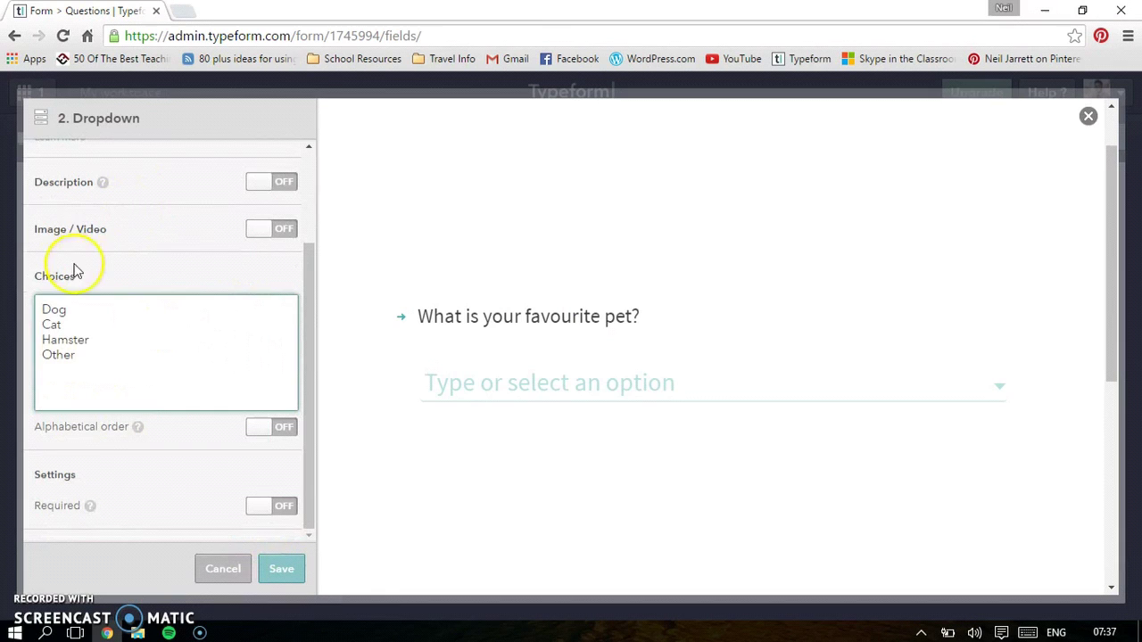
click(279, 569)
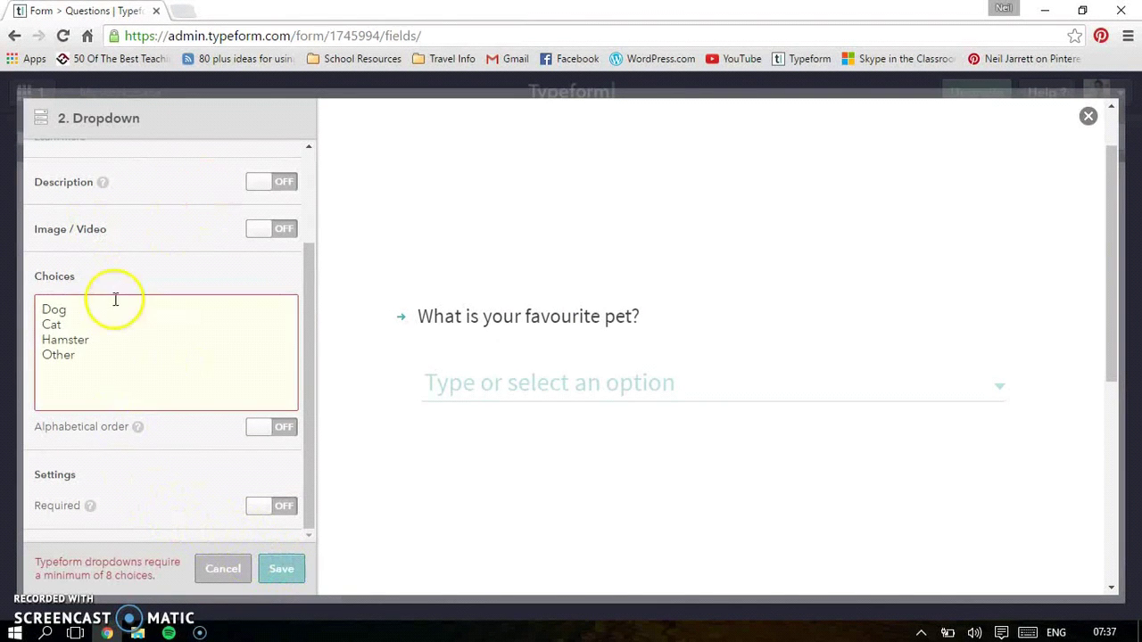
Add the filler choices a, v, c and s after Hamster in the pet dropdown question and save it.
click(84, 354)
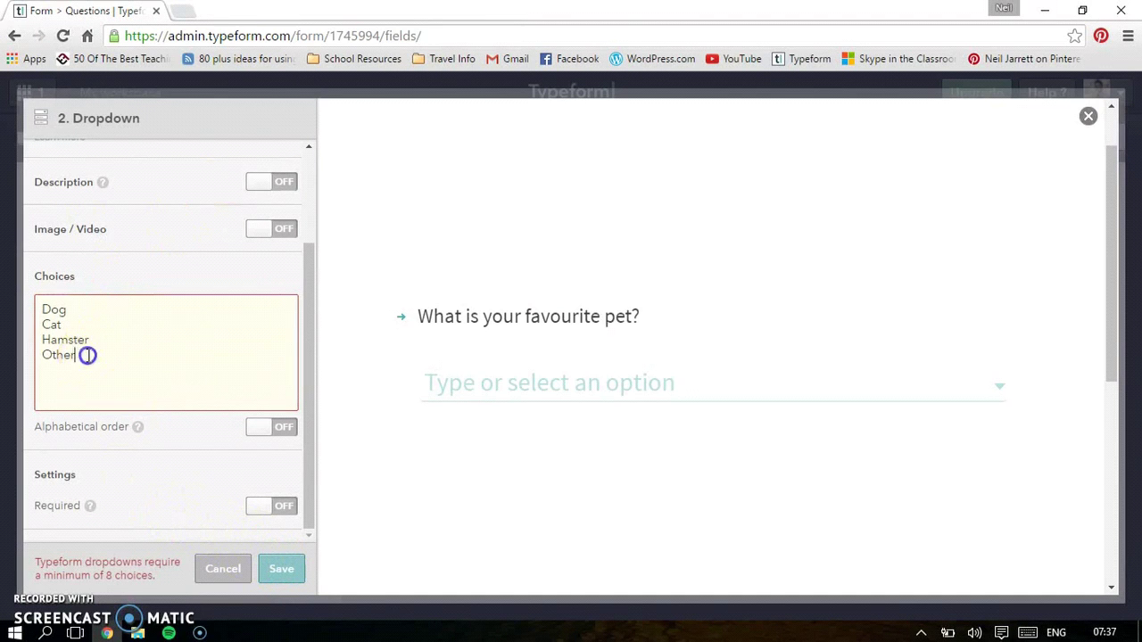
click(103, 346)
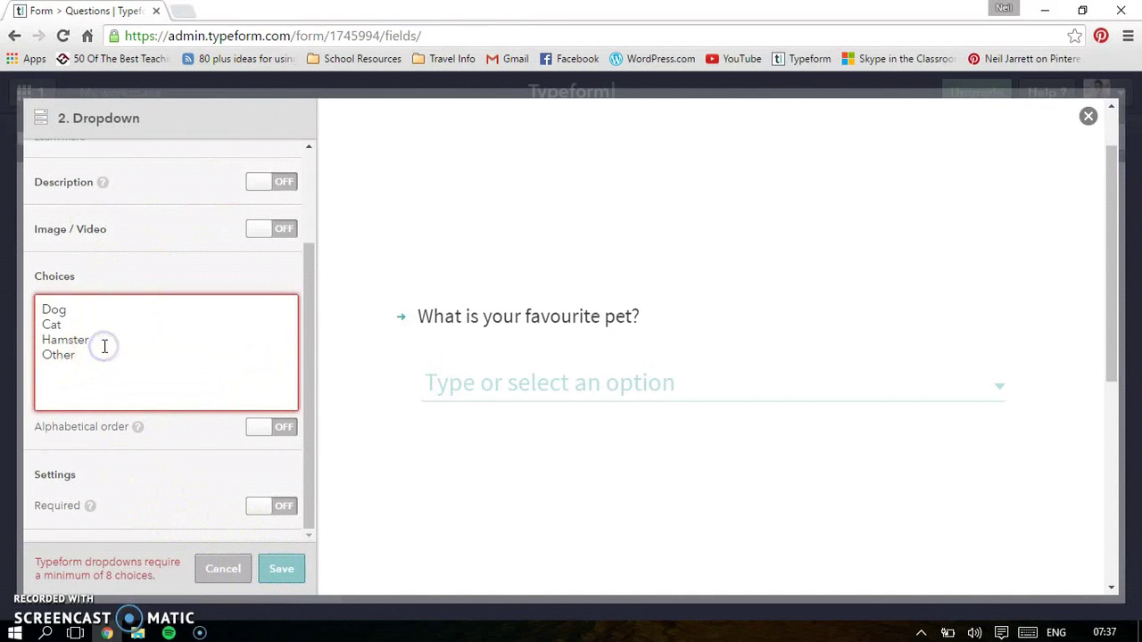
key(Return)
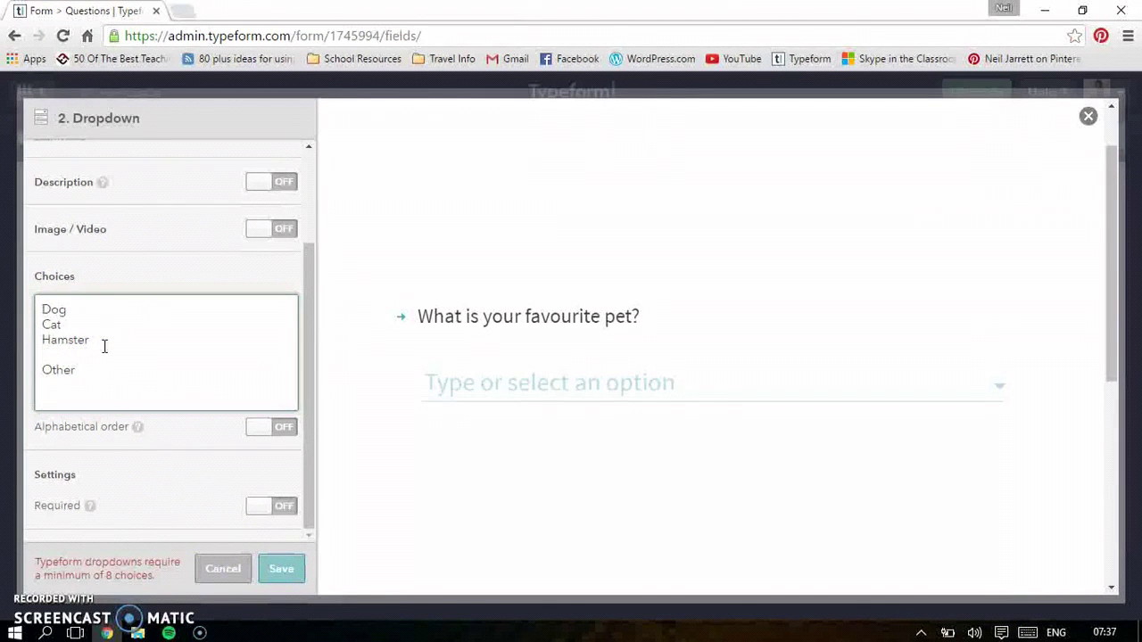
text(v)
key(Return)
text(c )
text(s)
key(Return)
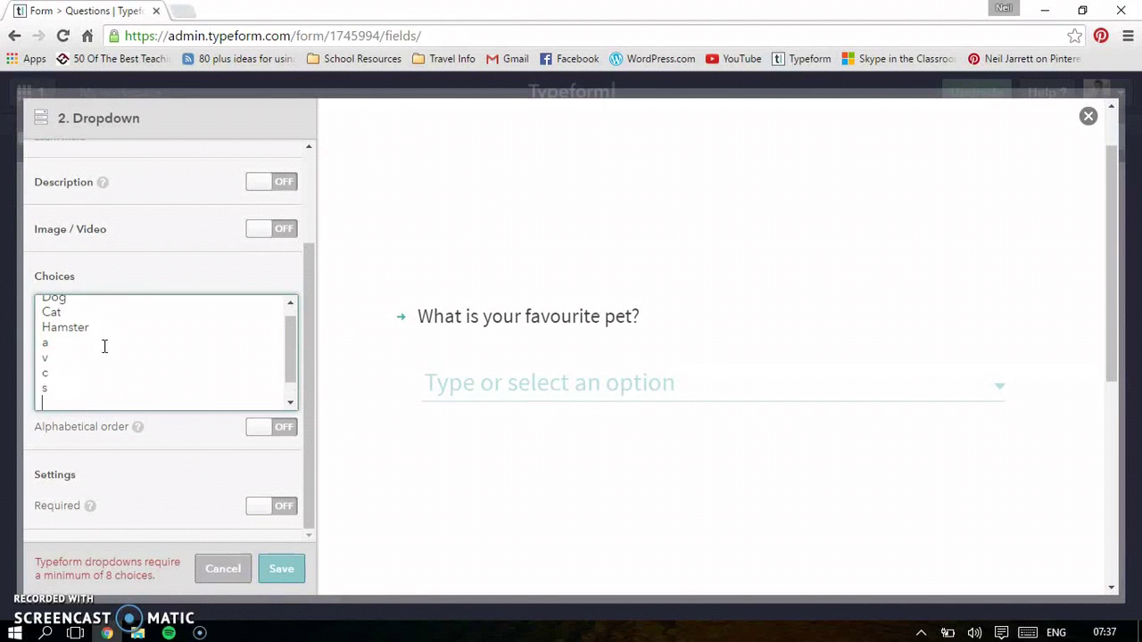
click(281, 578)
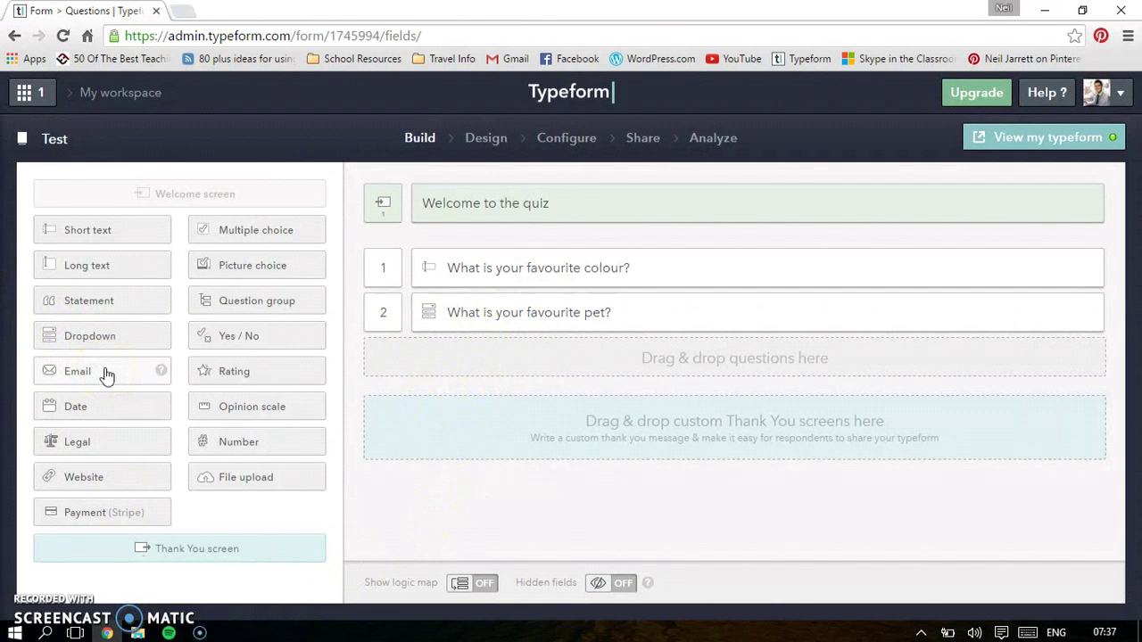
Add a multiple choice question reading "How old are you?".
click(105, 431)
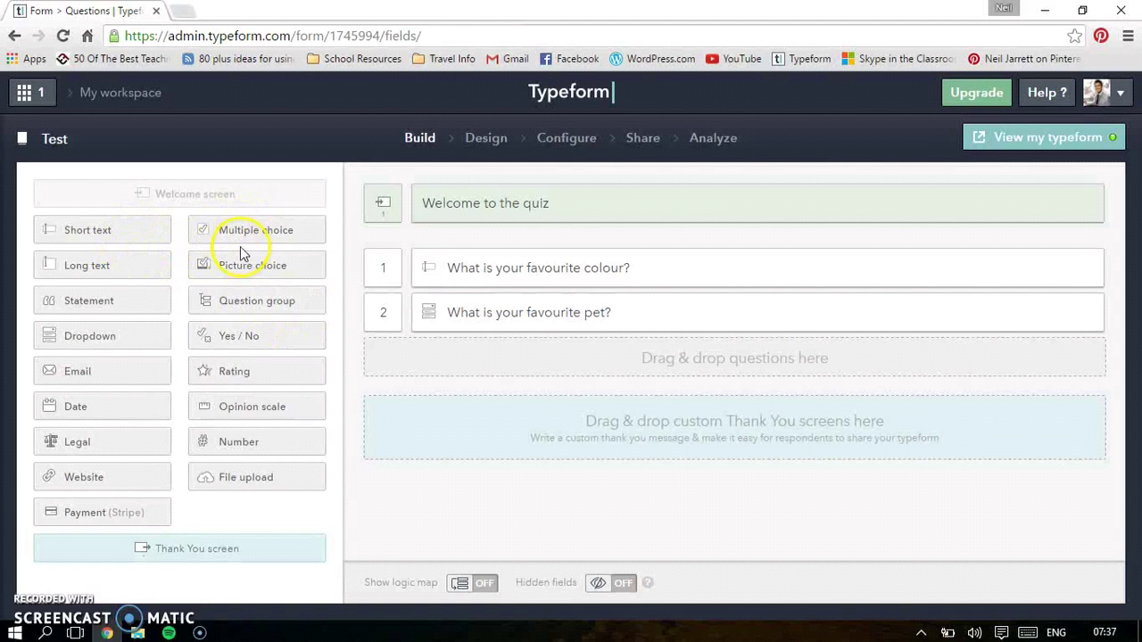
click(277, 233)
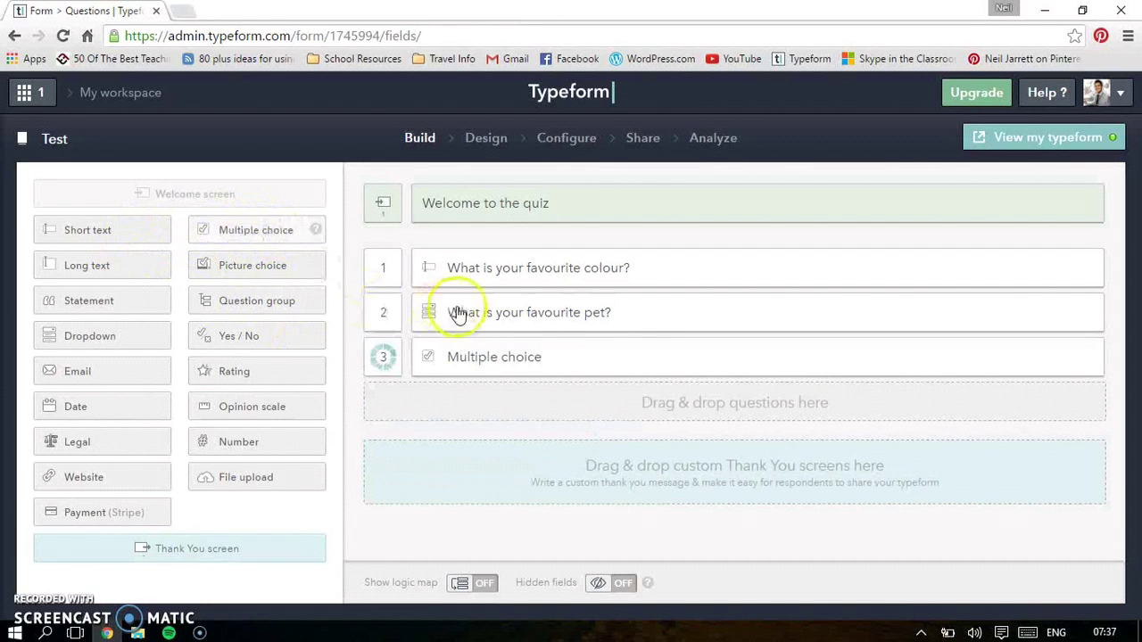
click(594, 347)
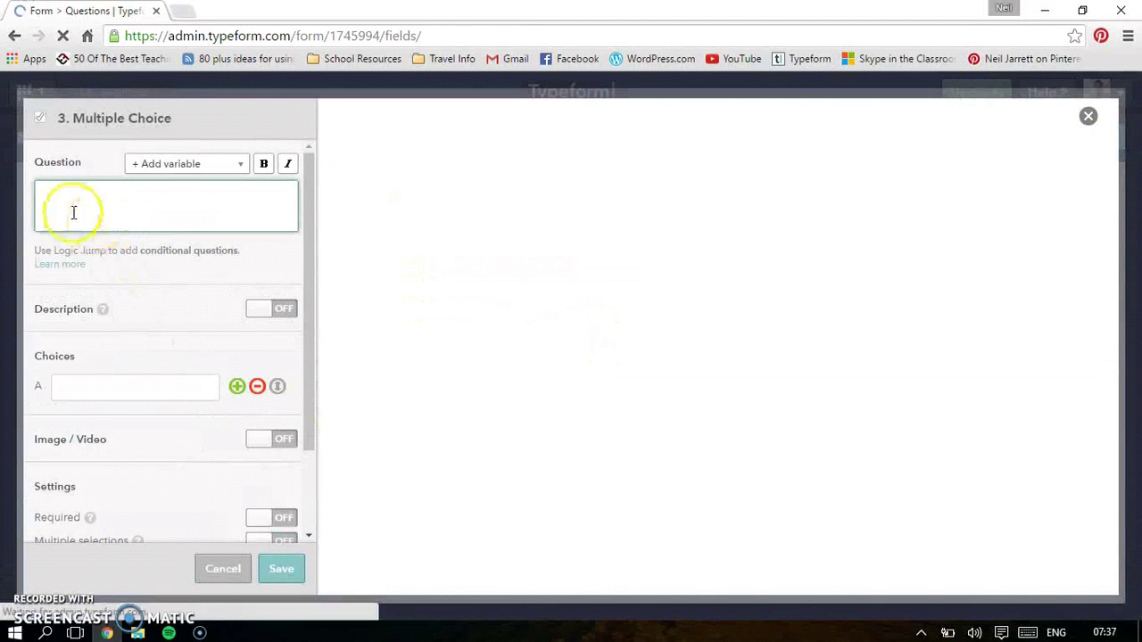
click(101, 204)
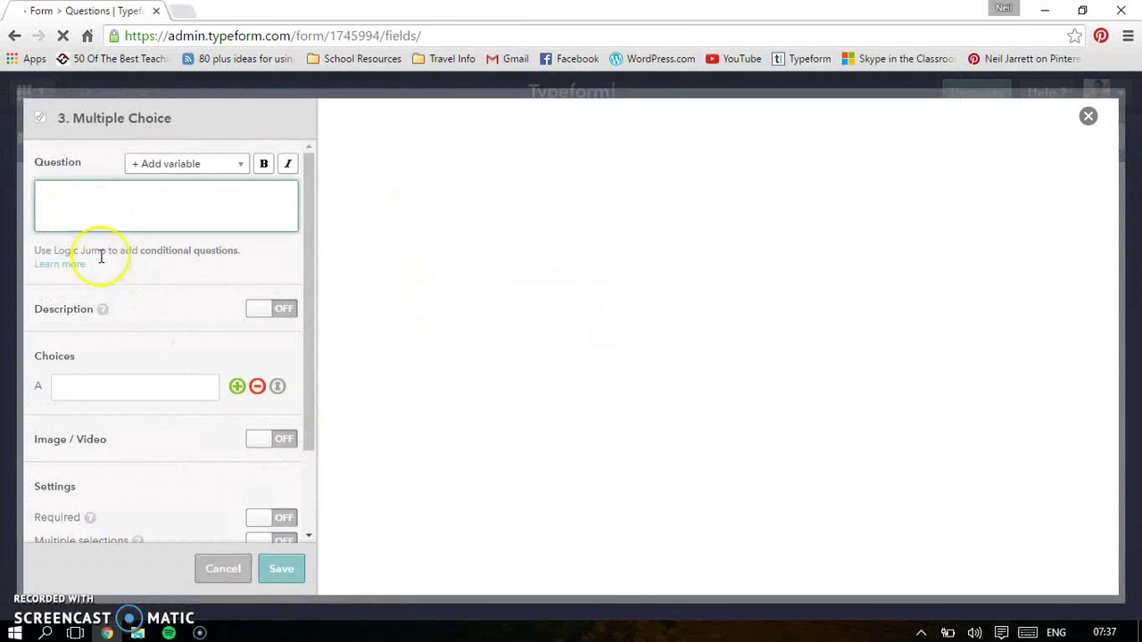
click(181, 219)
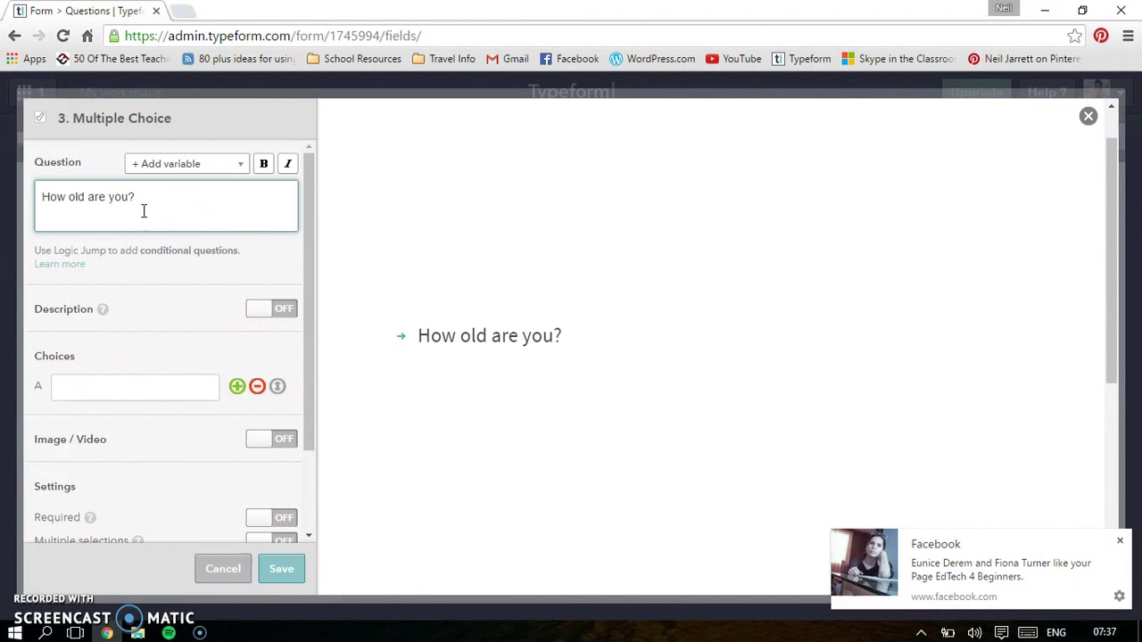
Enter 7, 8 and 9 as choices A, B and C of the age question.
click(131, 390)
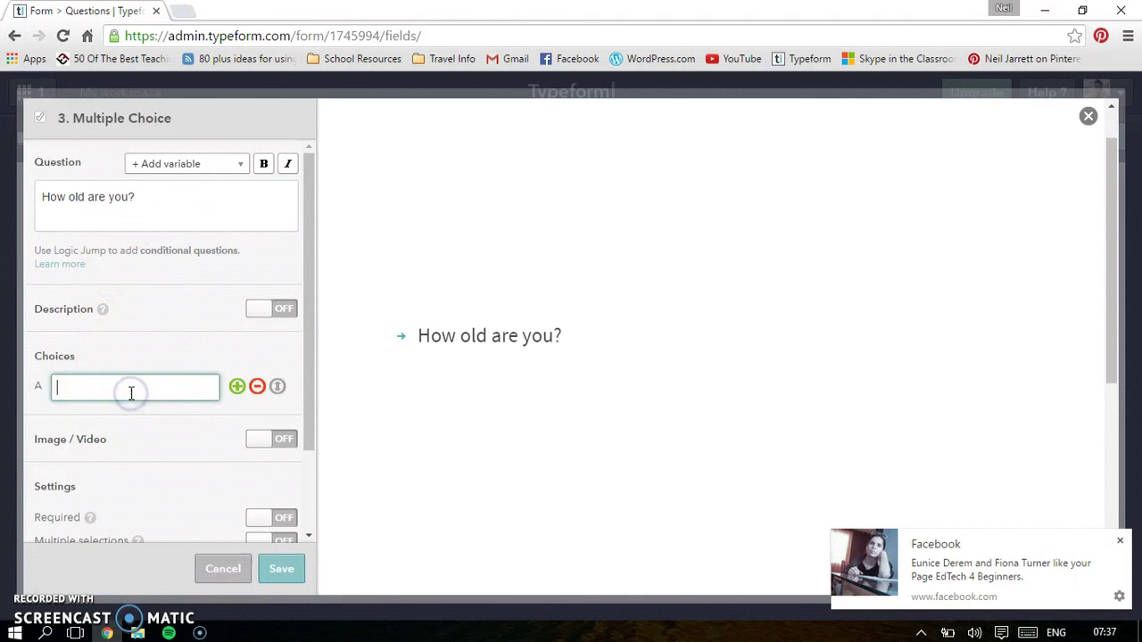
text(7)
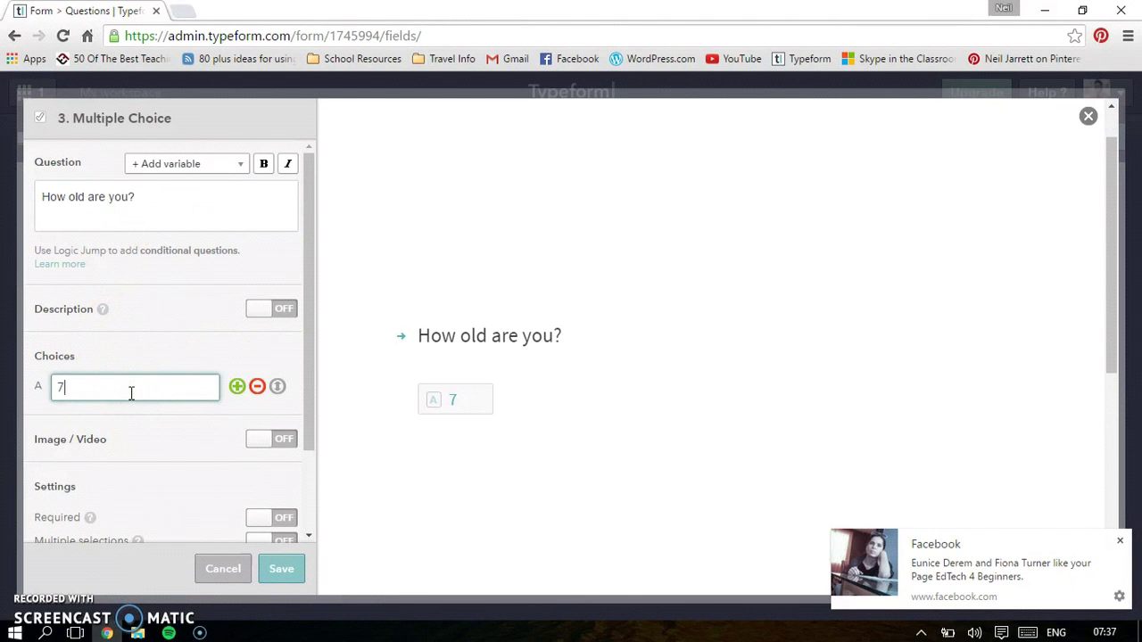
click(237, 387)
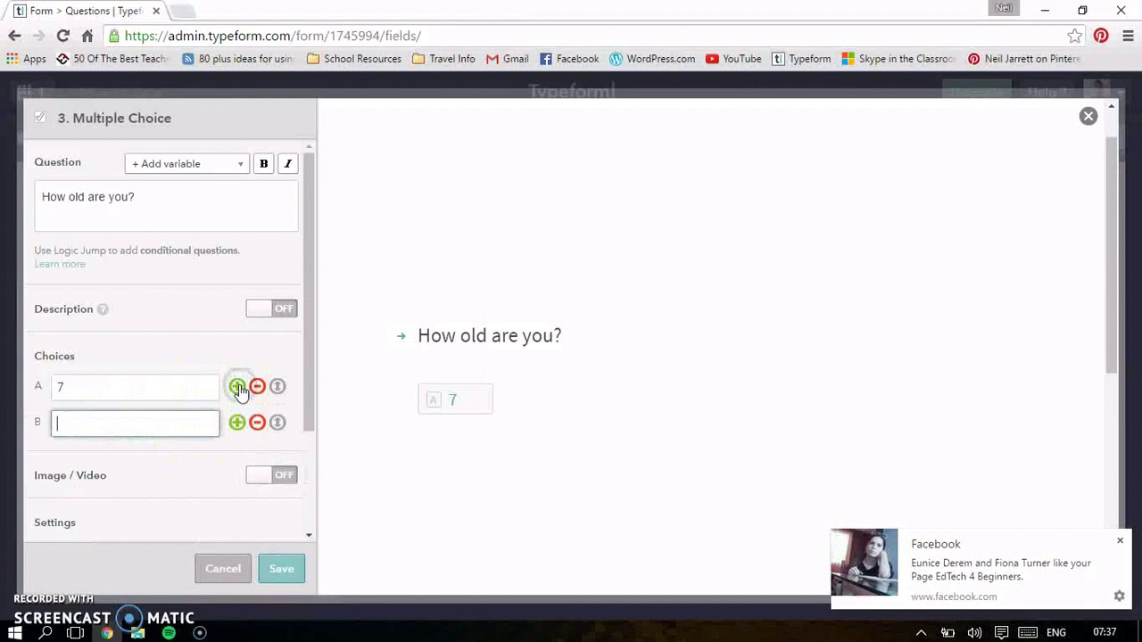
click(139, 418)
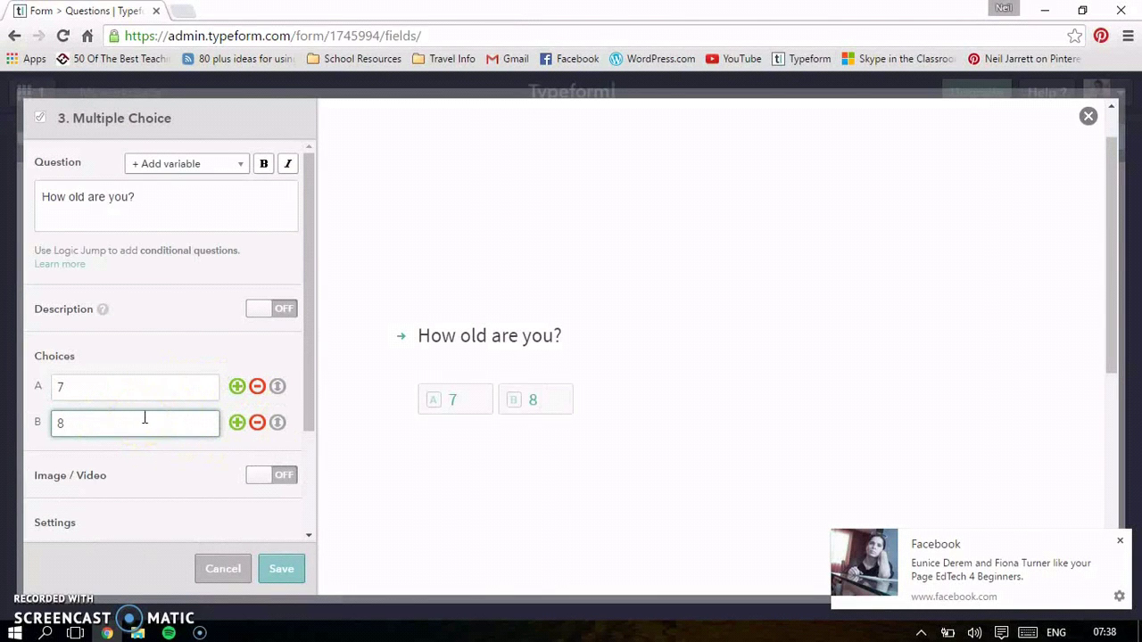
click(236, 423)
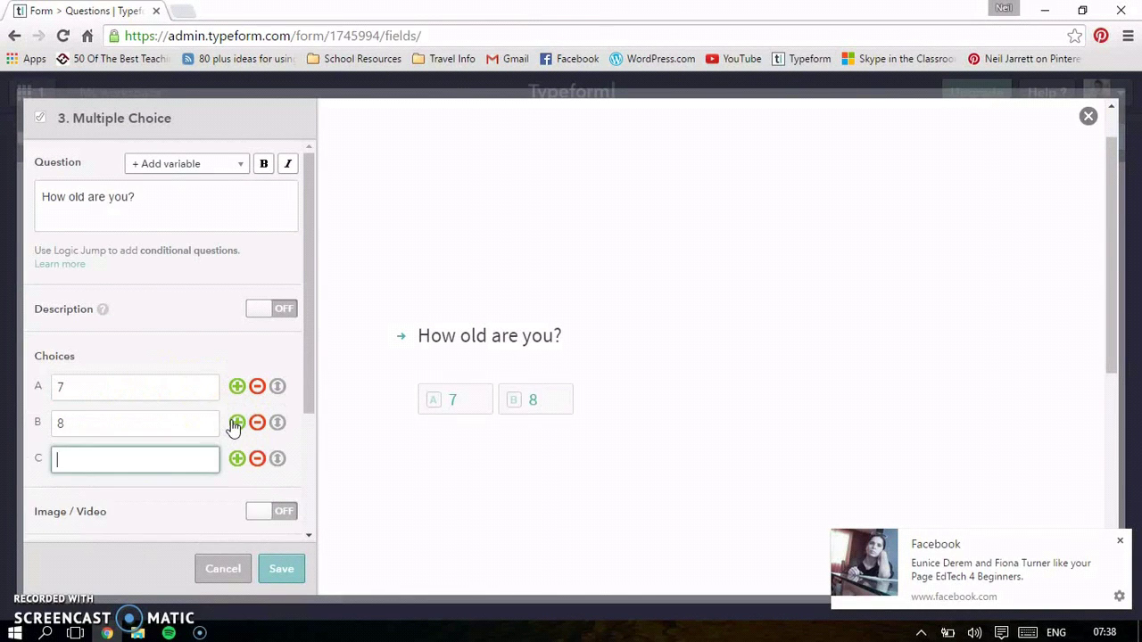
text(8)
key(BackSpace)
text(9)
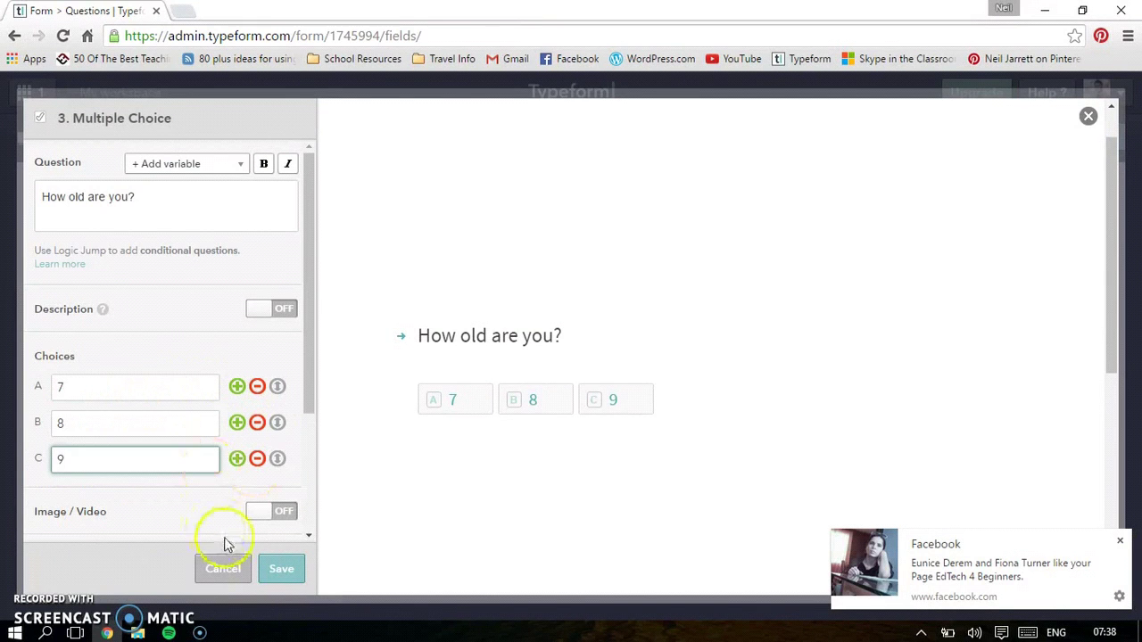
Make the age question required and save it.
scroll(226, 438, down, 1)
click(272, 581)
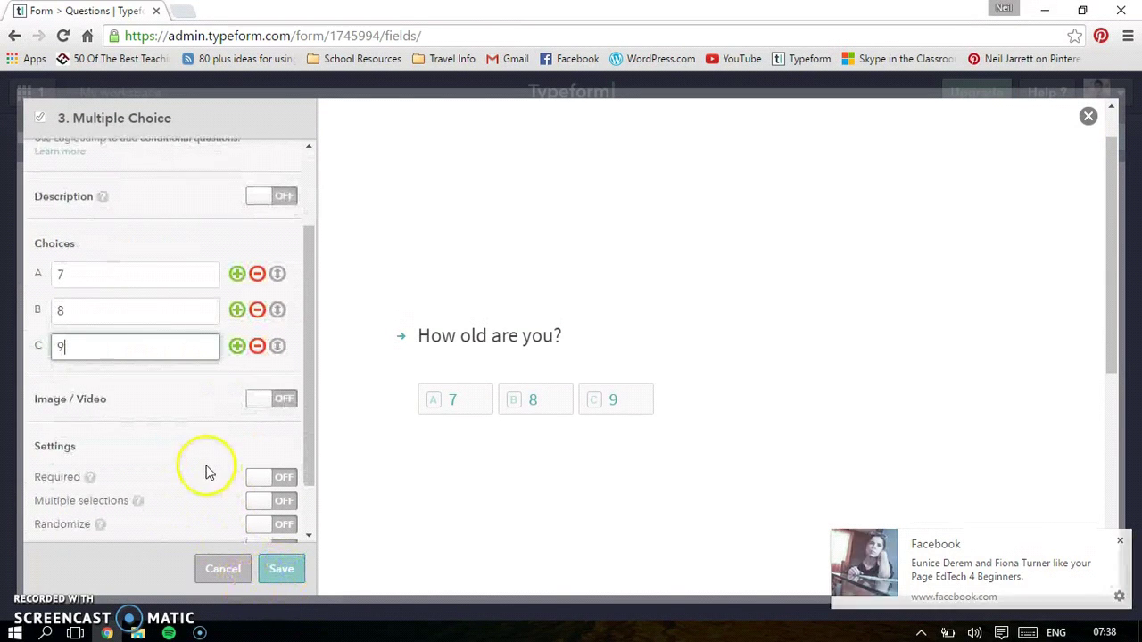
scroll(206, 467, down, 2)
click(257, 414)
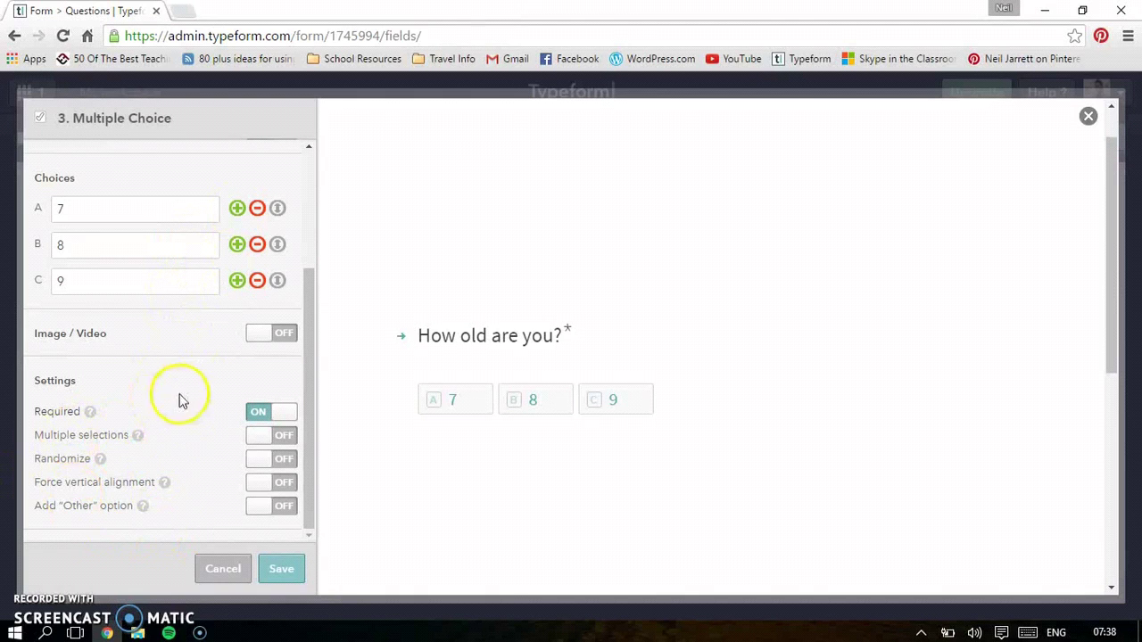
click(223, 562)
click(284, 567)
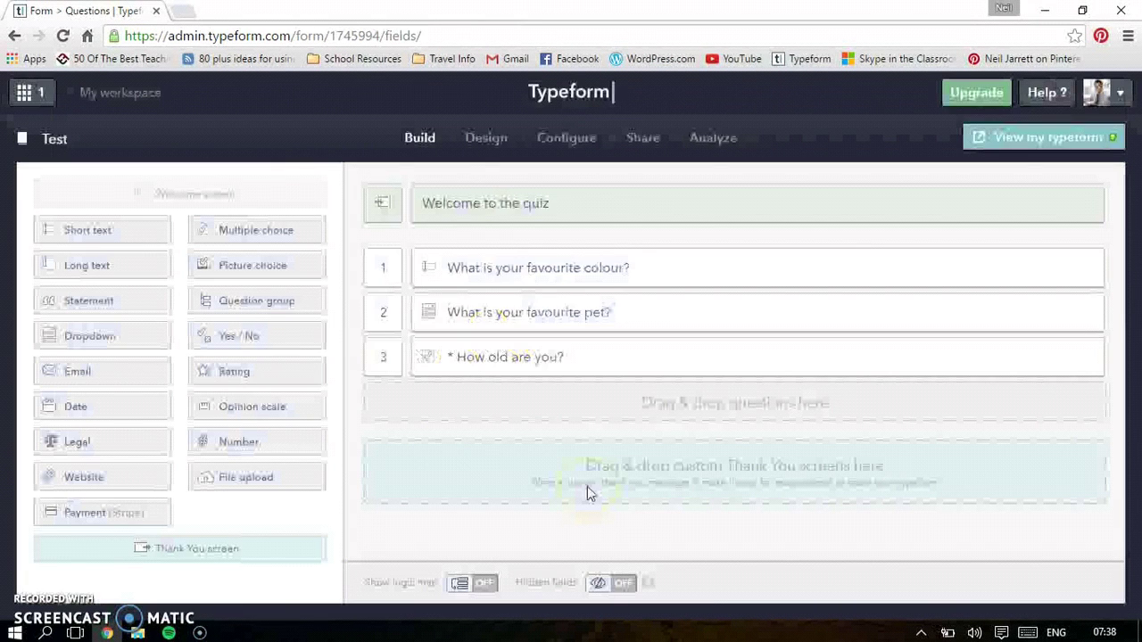
Add a rating question reading "Rate the quiz".
click(268, 308)
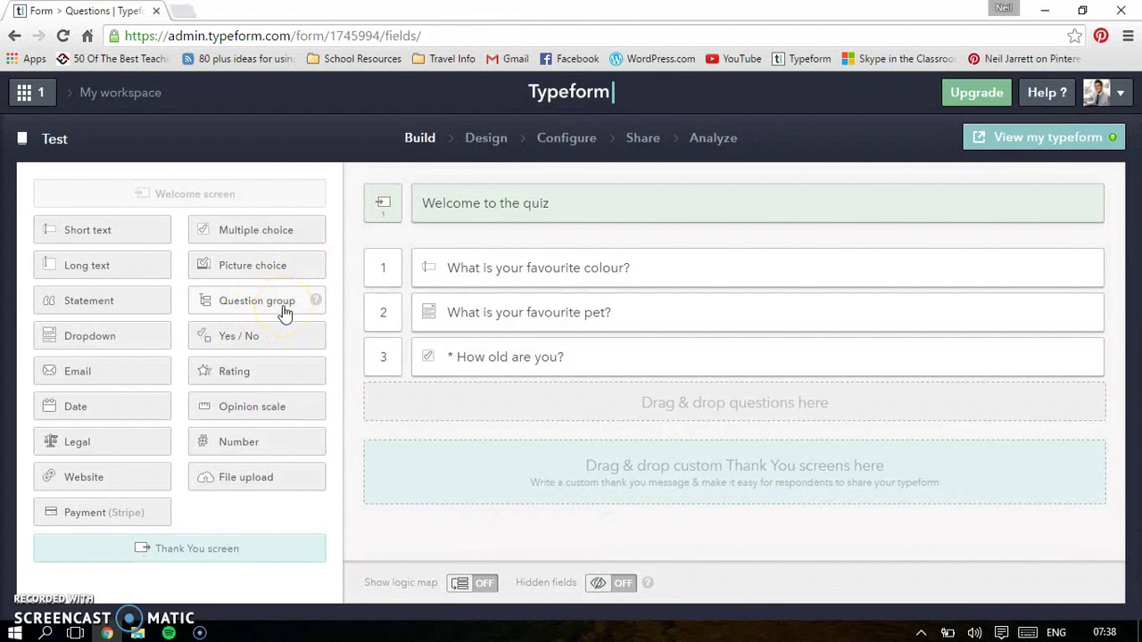
click(236, 346)
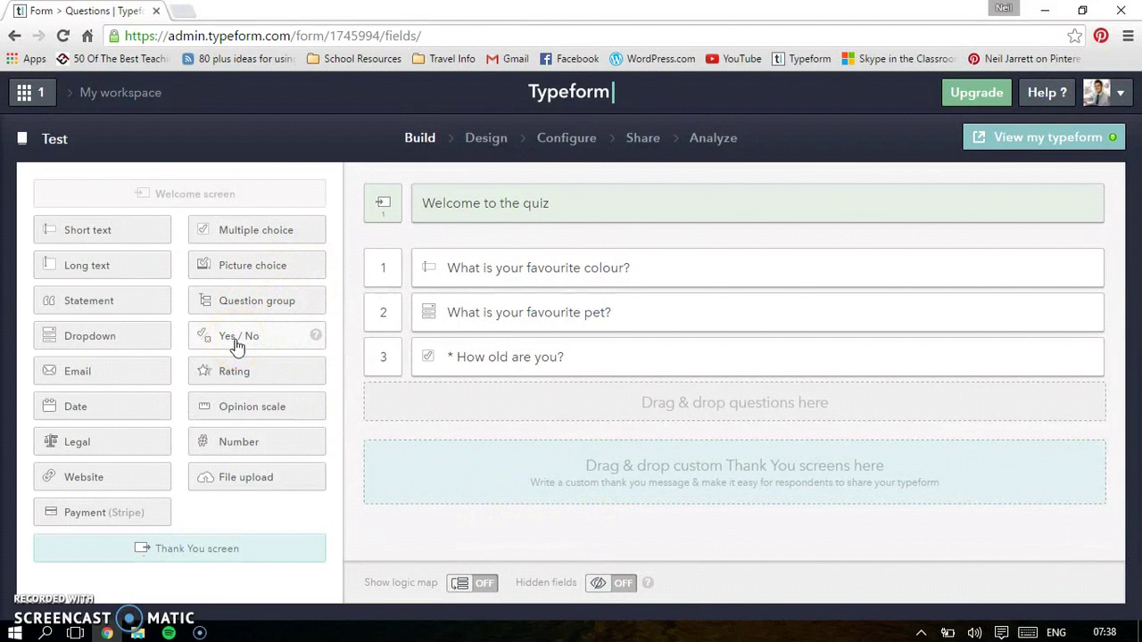
click(237, 382)
click(238, 391)
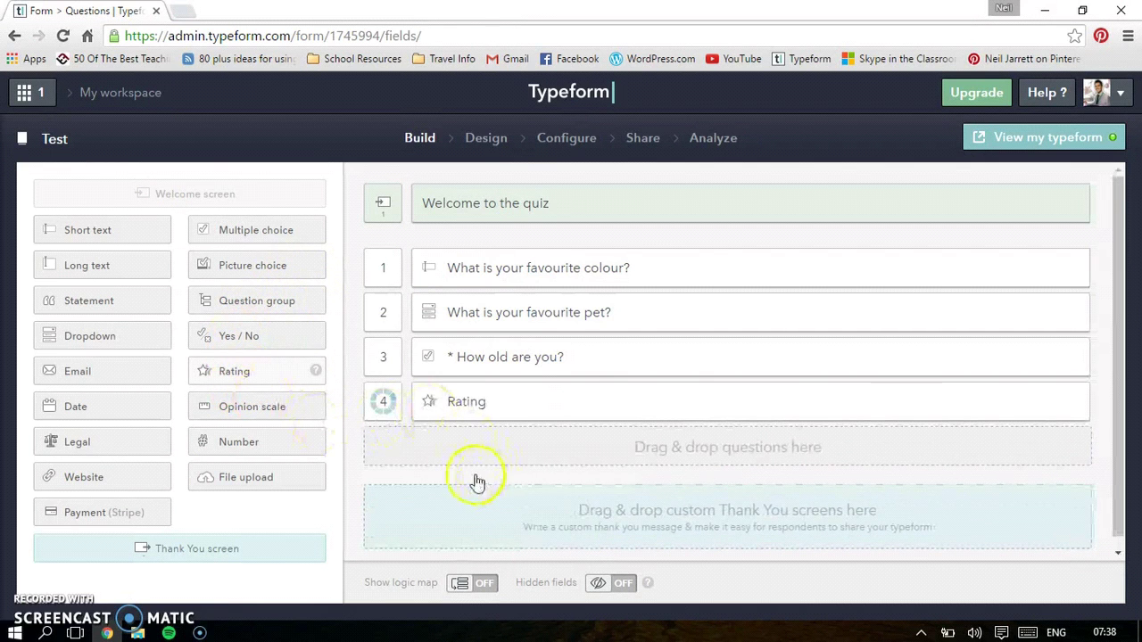
click(471, 414)
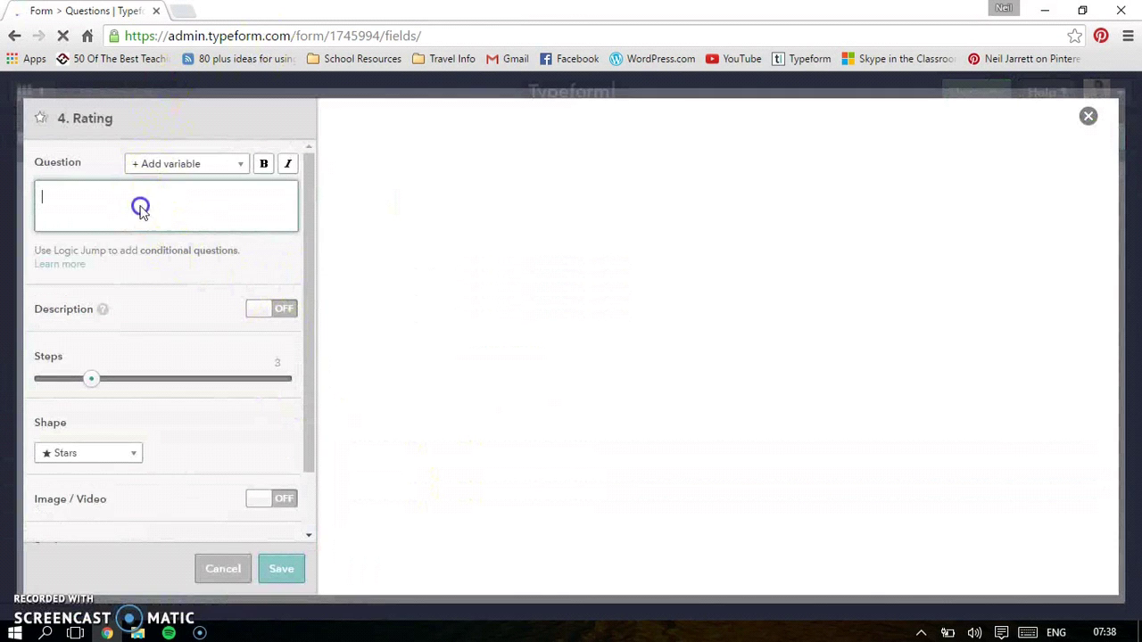
text(Rate)
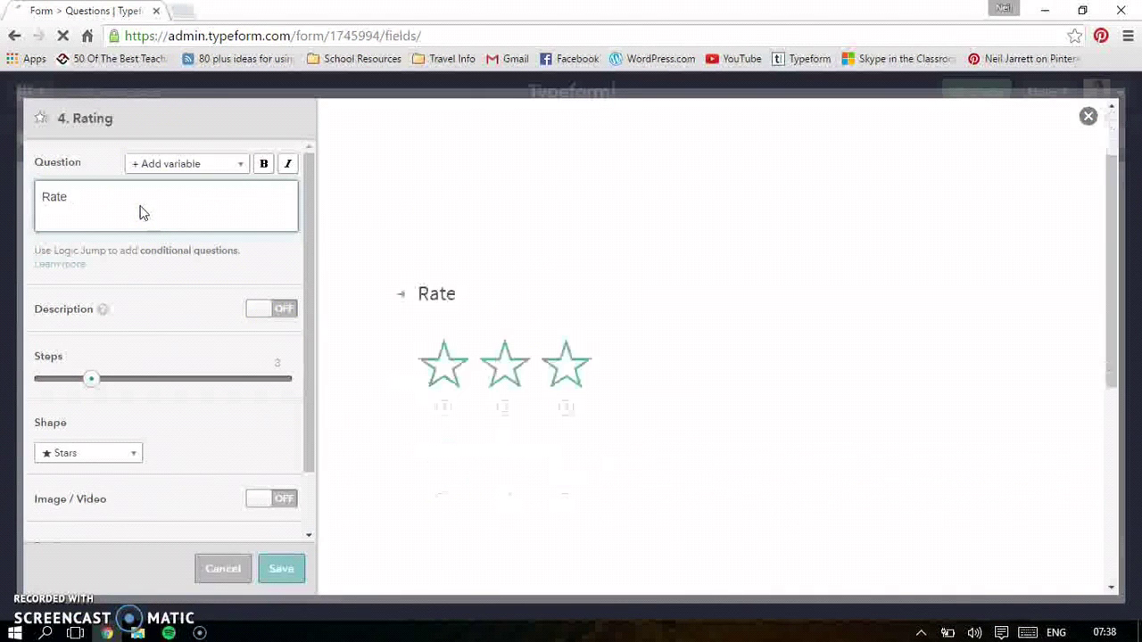
text( the quiz)
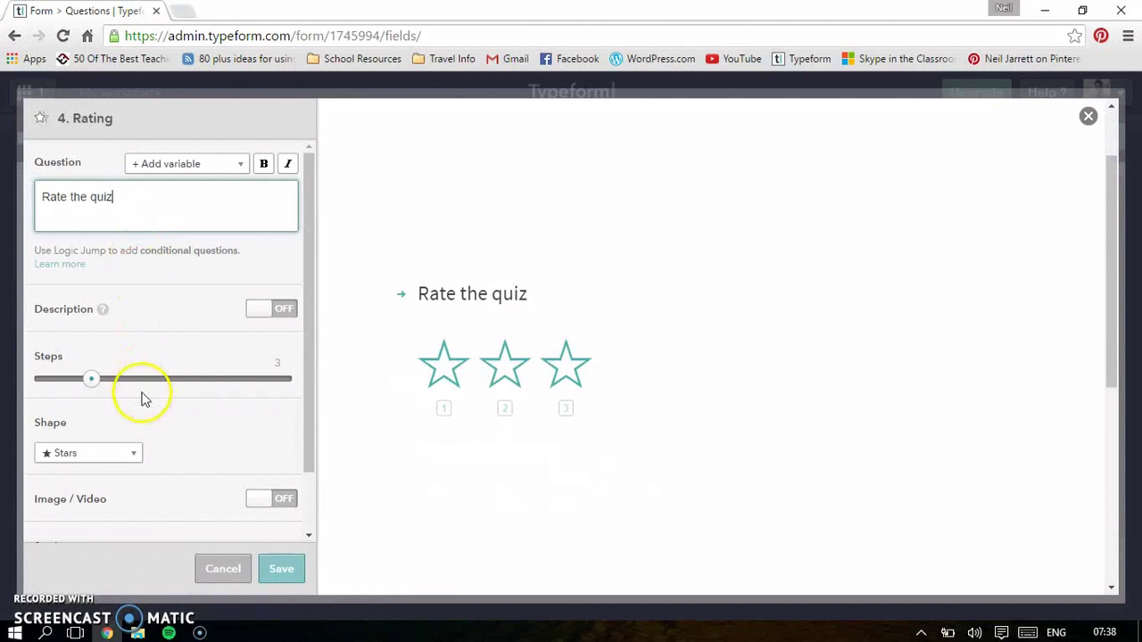
Set the quiz rating to 10 steps with the Thumbs up shape and save the question.
click(93, 382)
drag(92, 382, 349, 368)
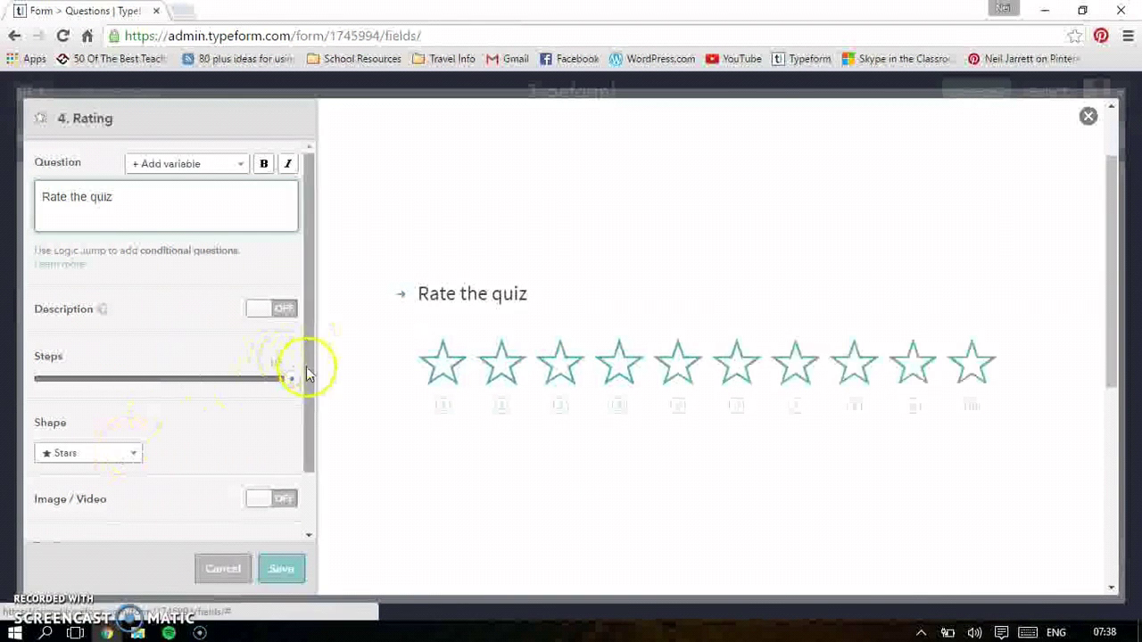
click(90, 456)
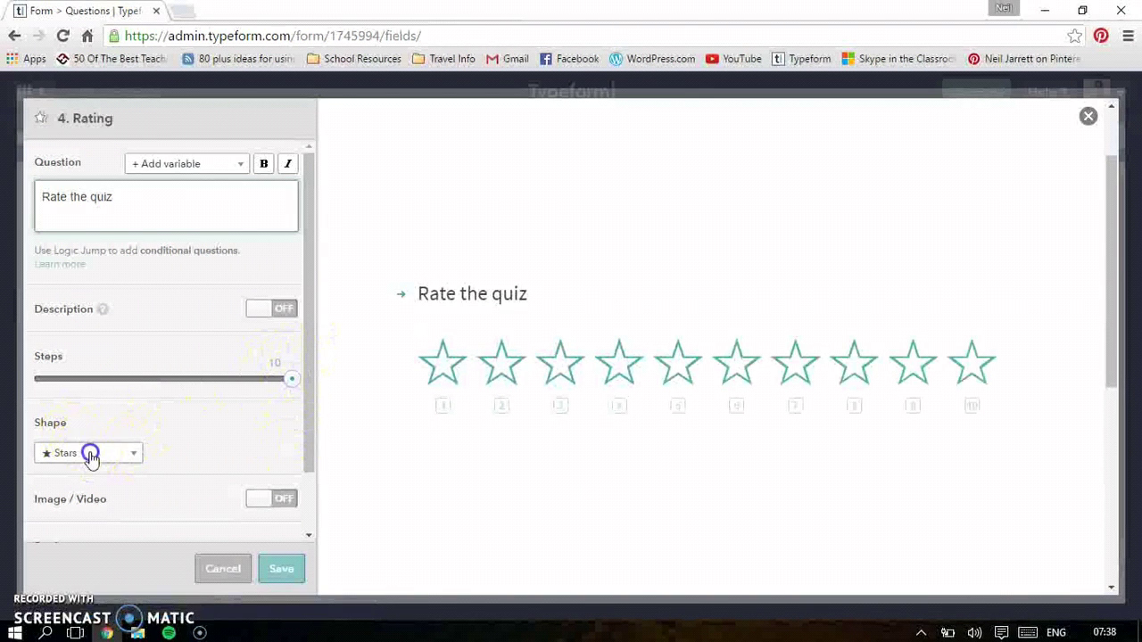
scroll(89, 366, down, 3)
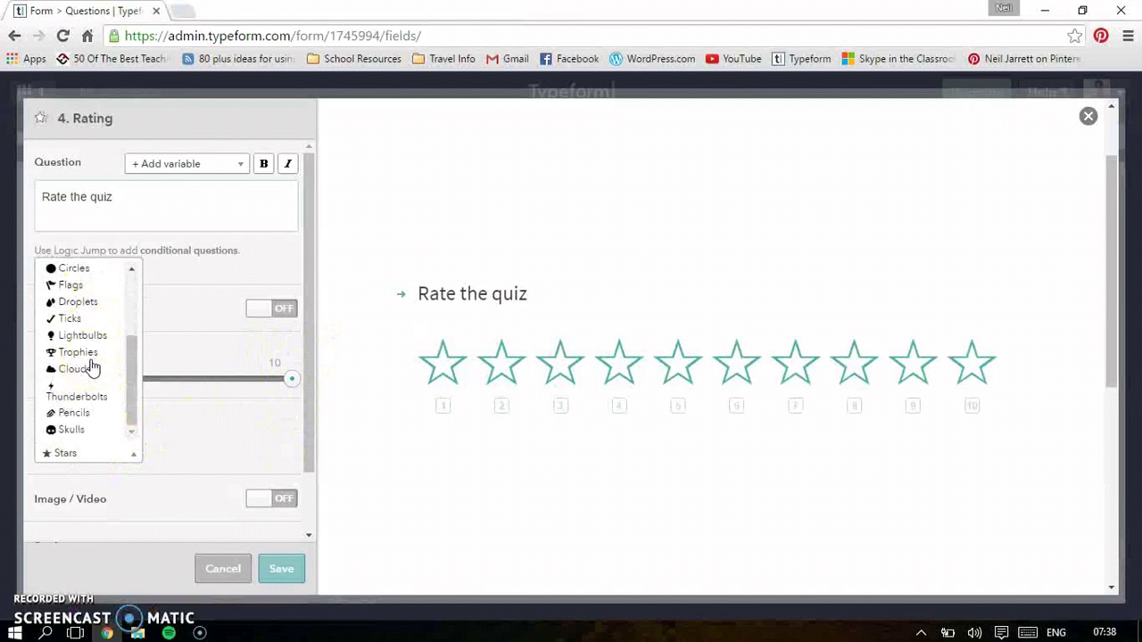
scroll(93, 367, up, 3)
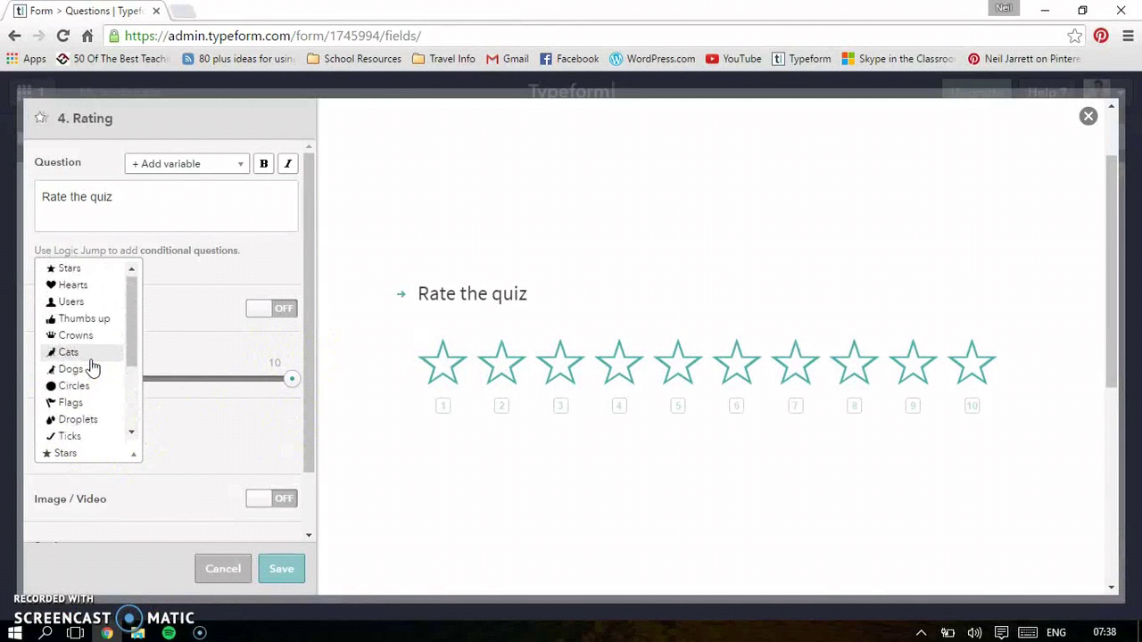
click(81, 323)
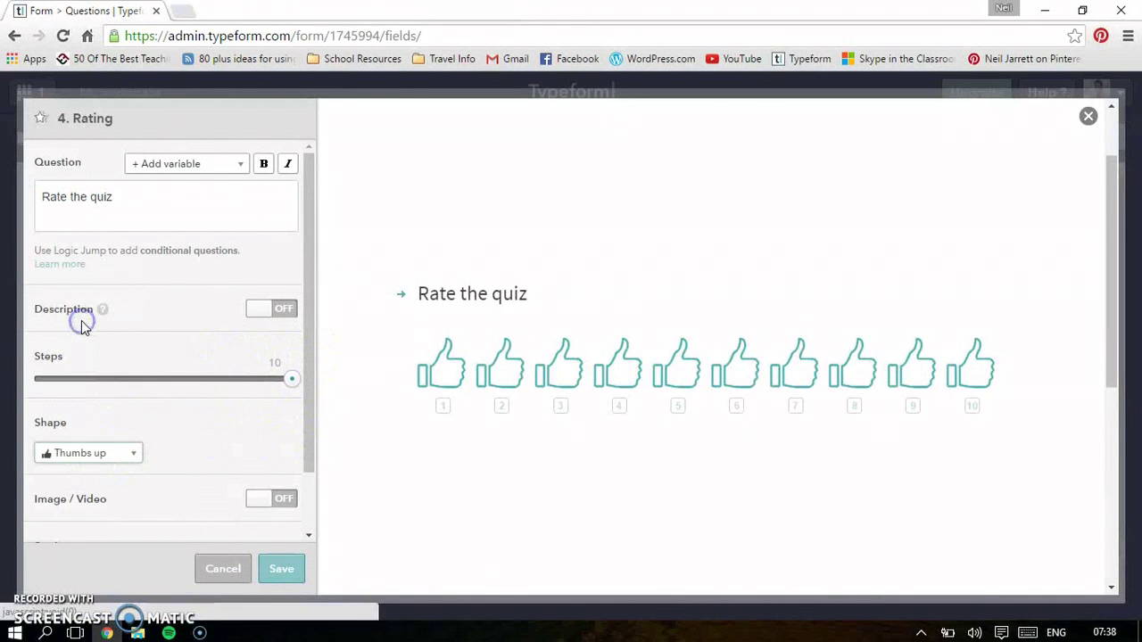
scroll(239, 510, down, 2)
click(272, 580)
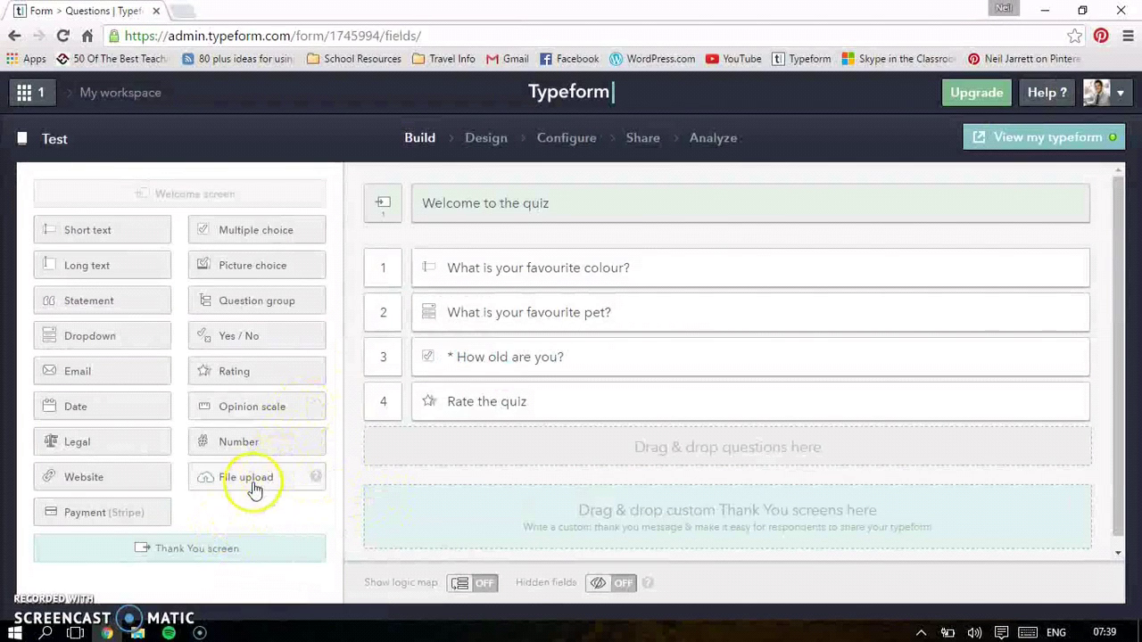
Open the live view of the typeform and answer the favourite colour question with "Blue".
mouse_move(317, 480)
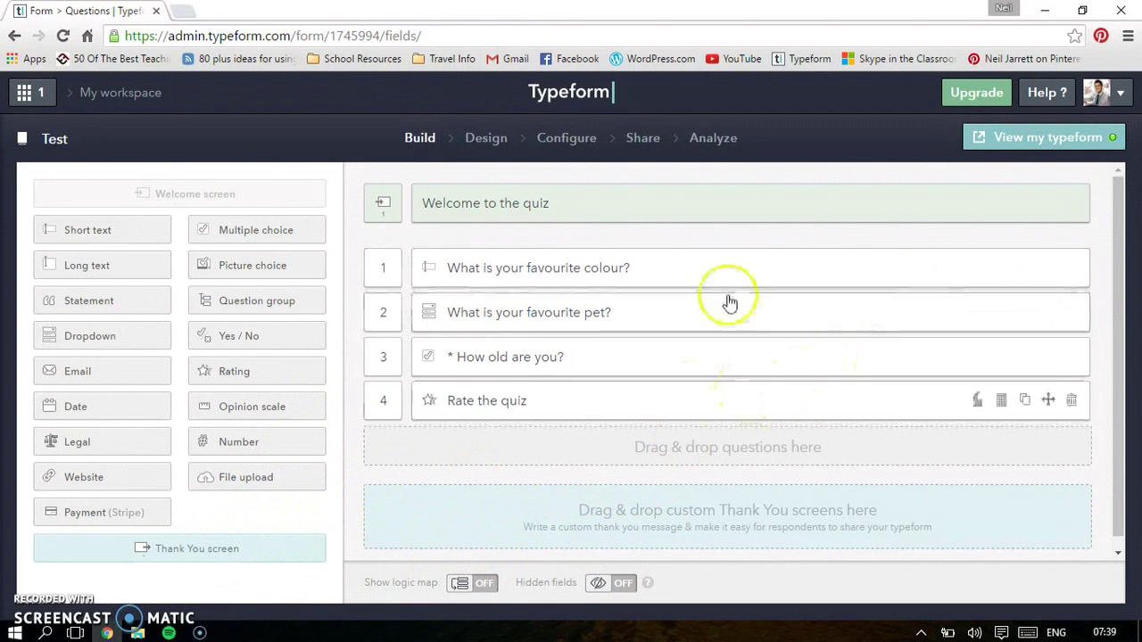
click(1023, 147)
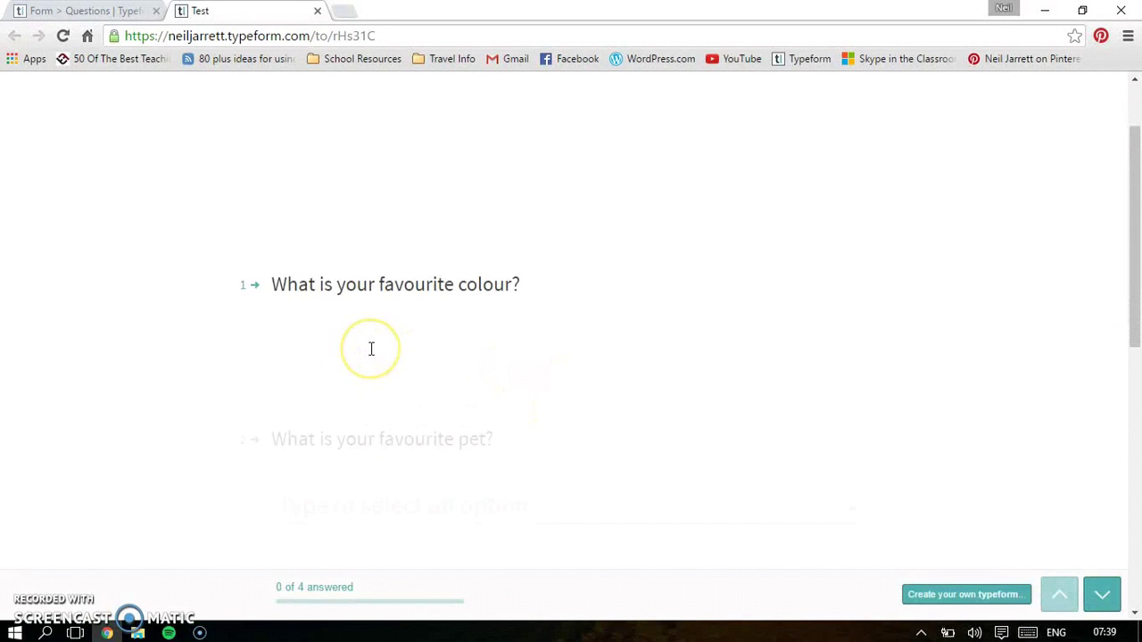
text(Blue)
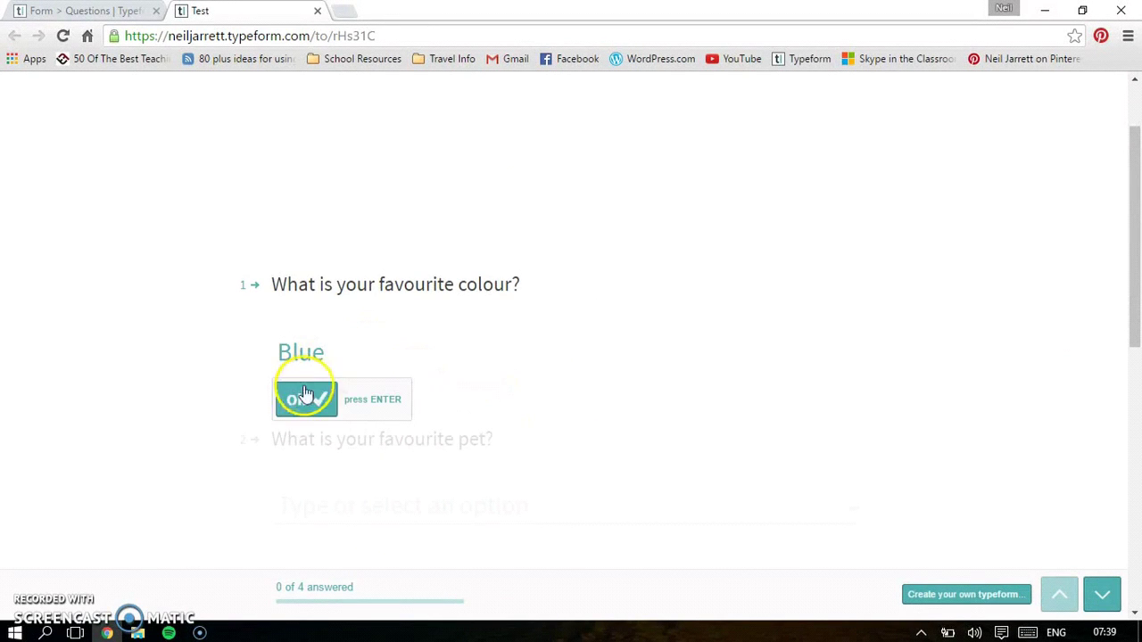
click(299, 397)
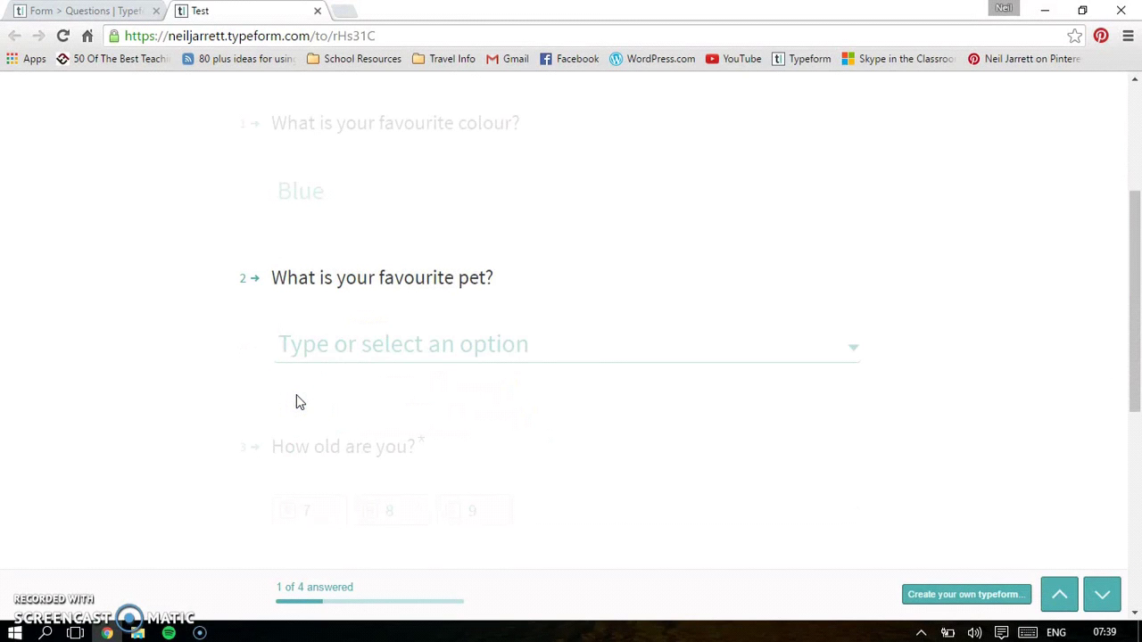
Answer the favourite pet question with "Dog" and the age question with 9.
click(506, 380)
text(Dog)
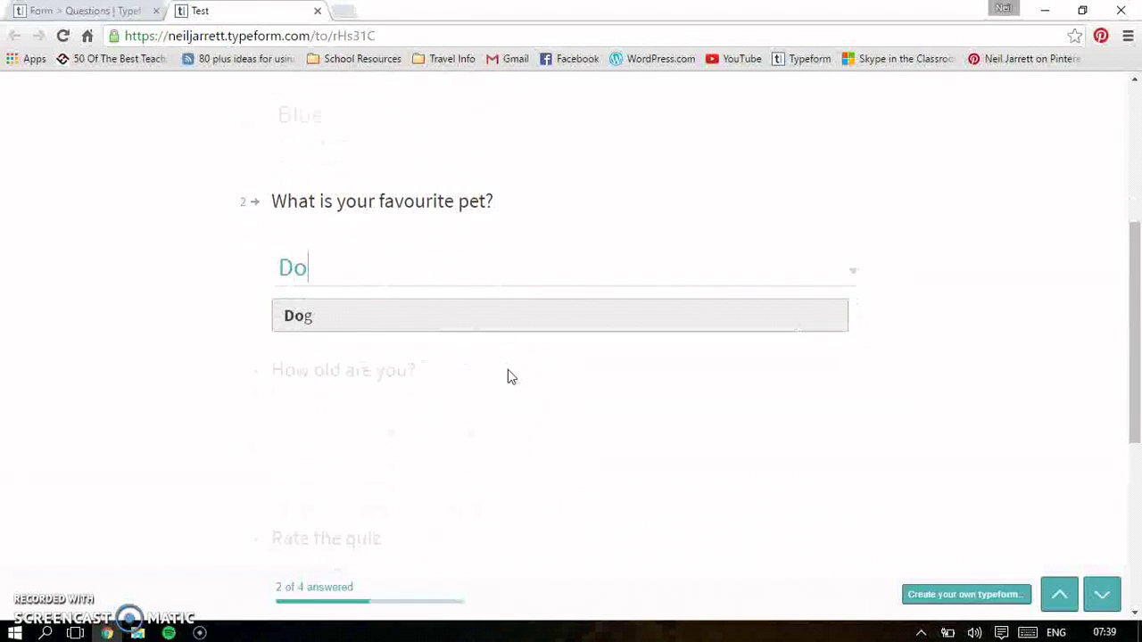
click(367, 326)
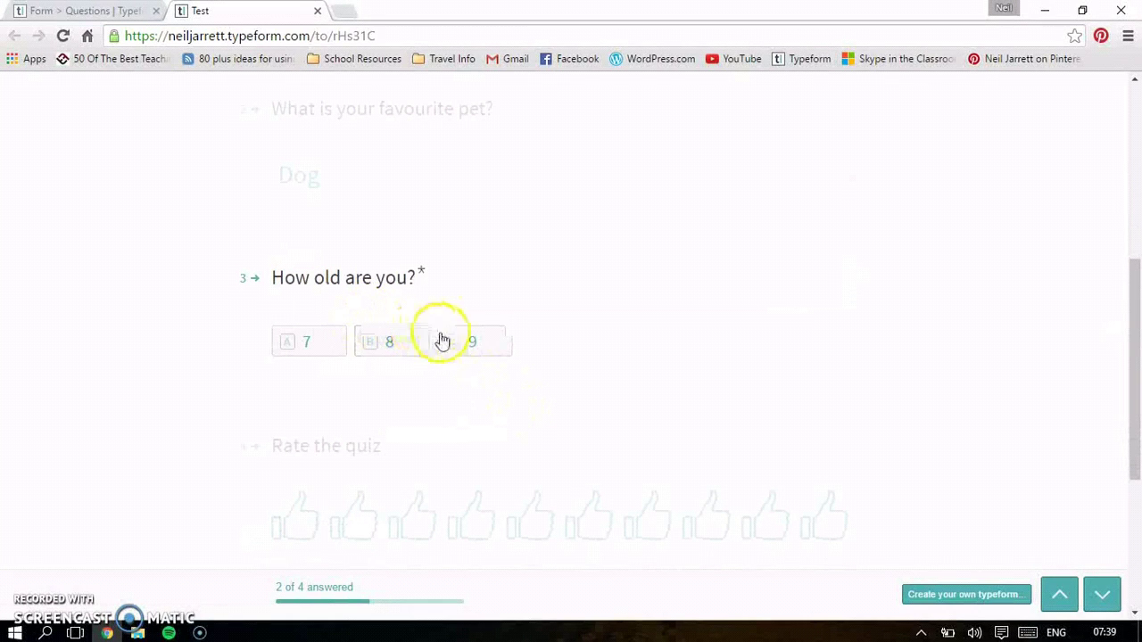
click(450, 341)
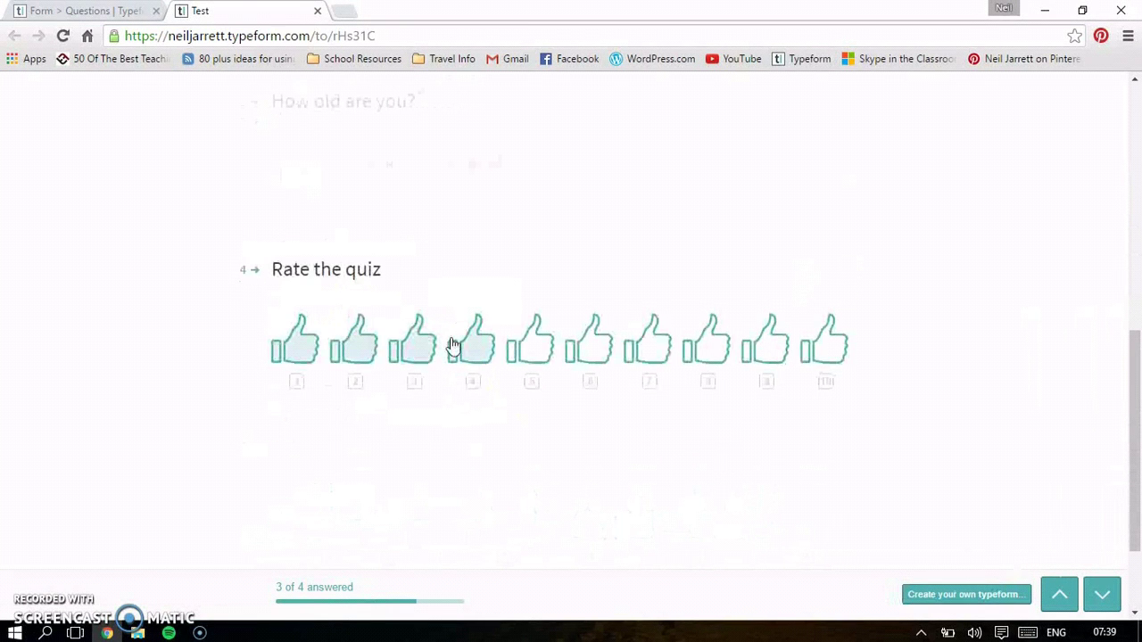
Rate the quiz 8 out of 10 and submit the answers, closing the live view.
click(721, 348)
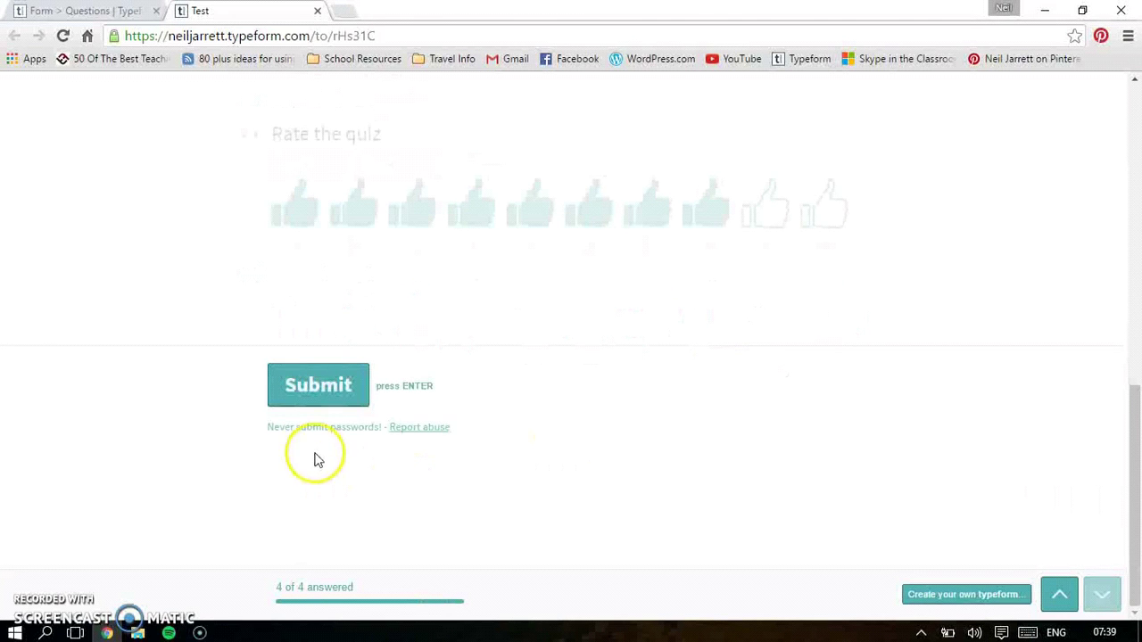
click(330, 375)
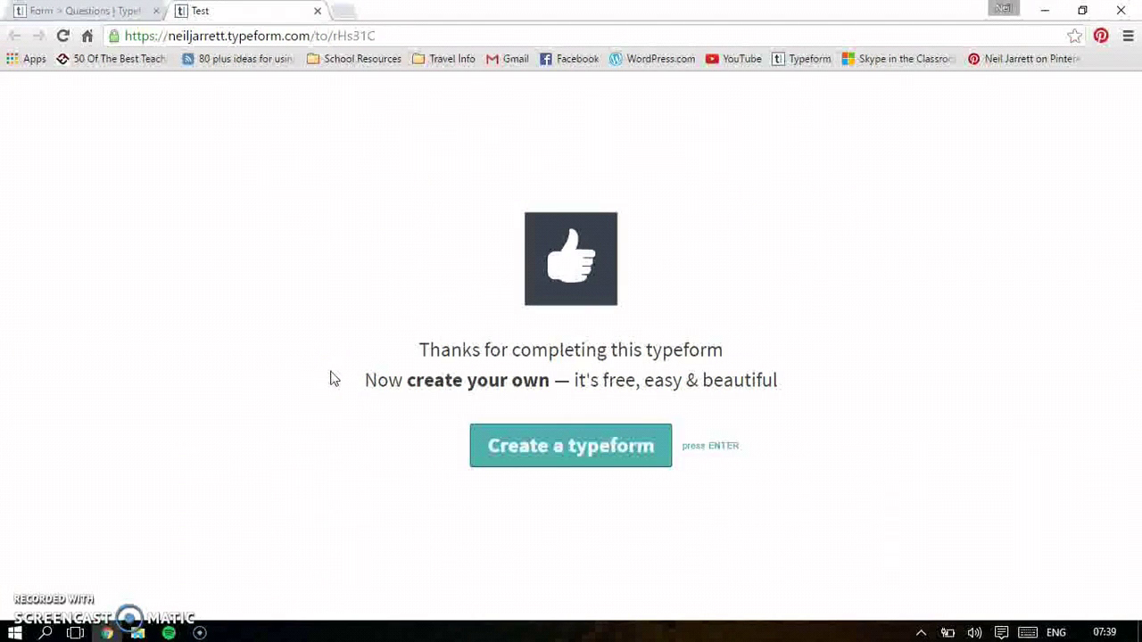
click(316, 10)
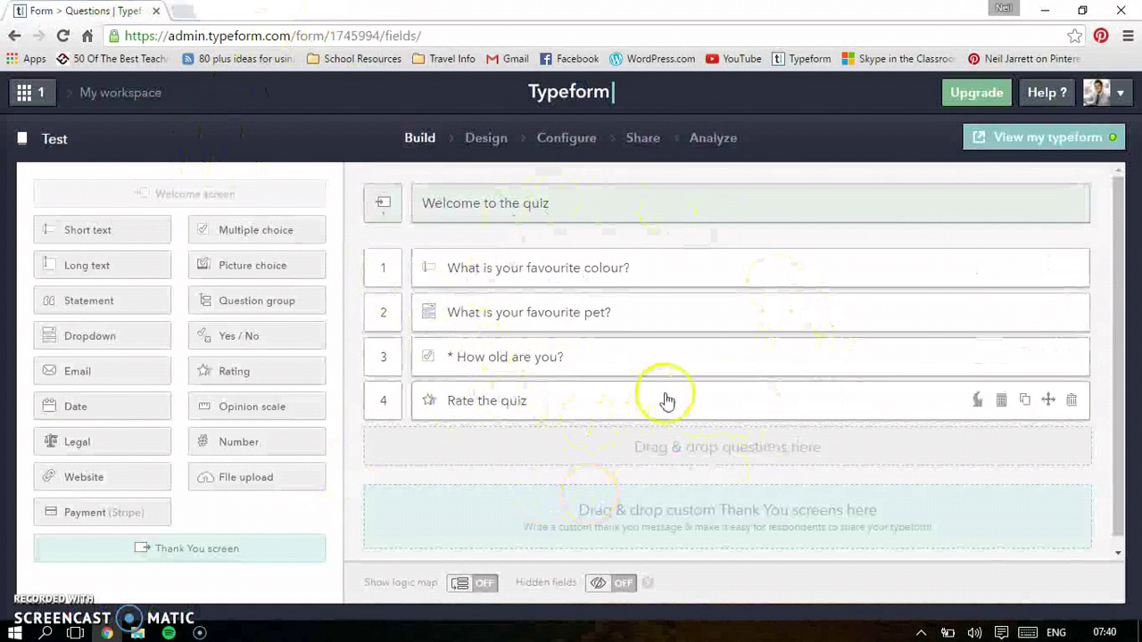
Open the typeform's design settings and look over the colour, font, background image and theme options.
click(489, 146)
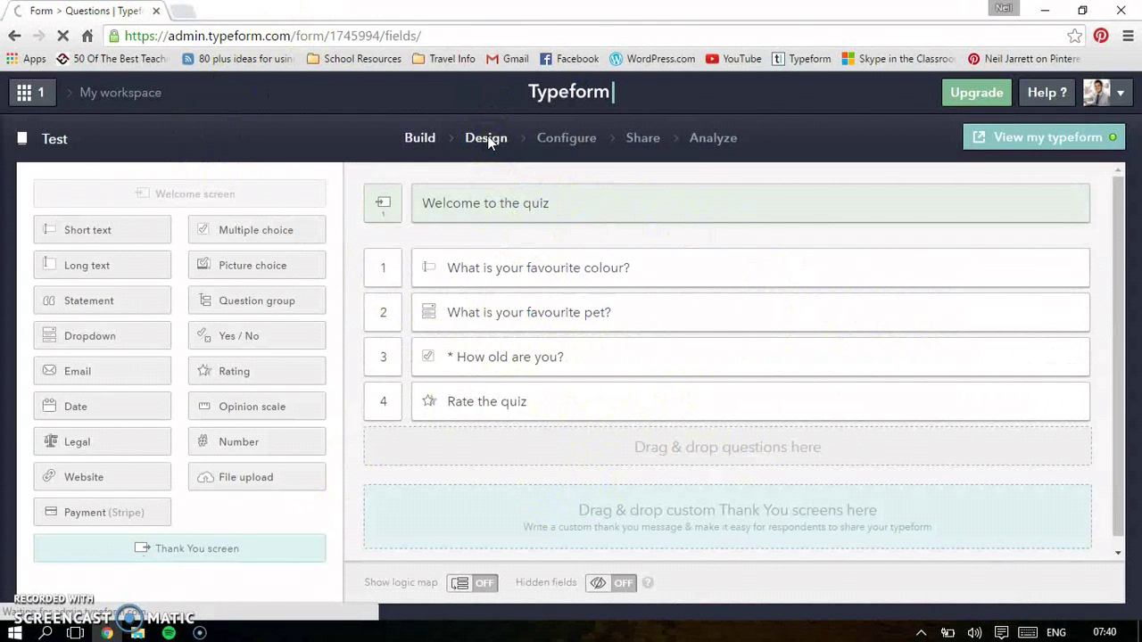
click(487, 145)
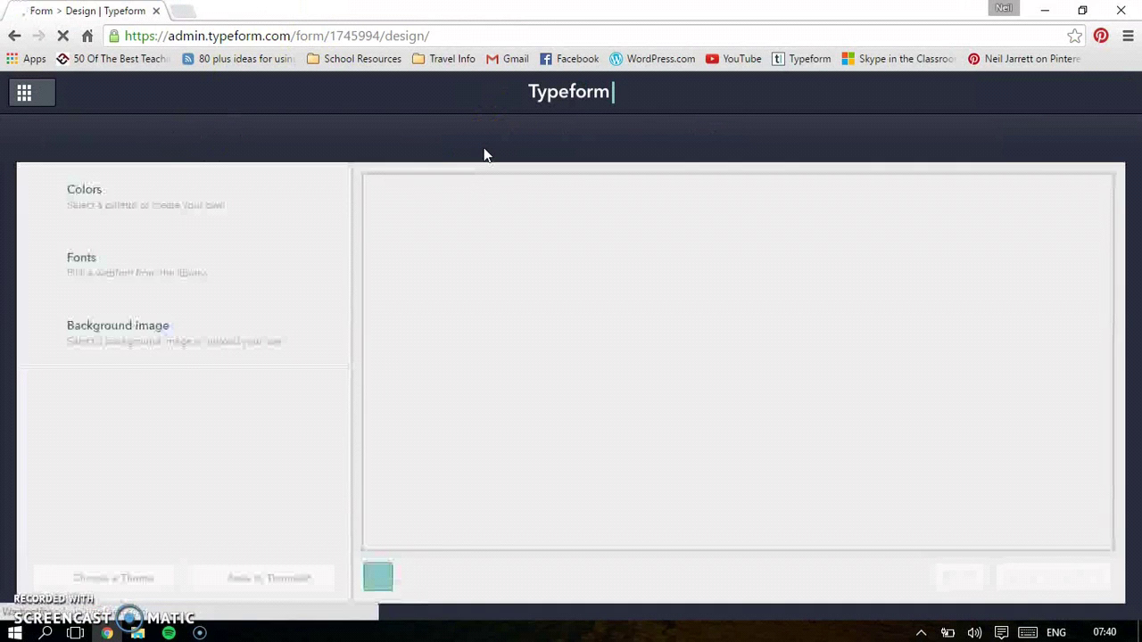
click(465, 165)
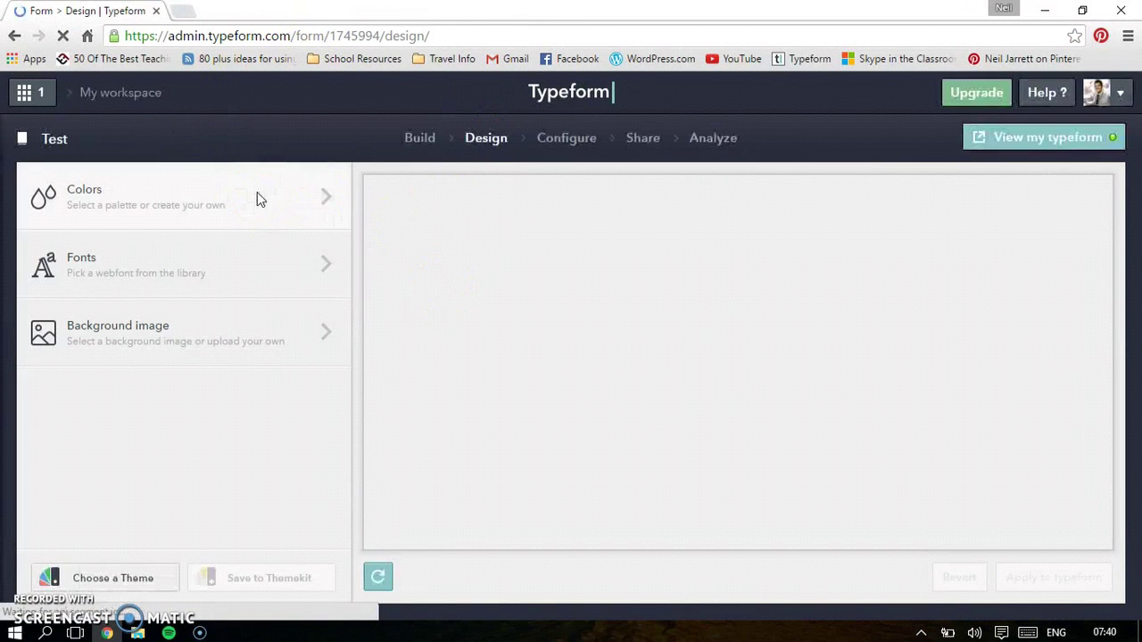
click(273, 247)
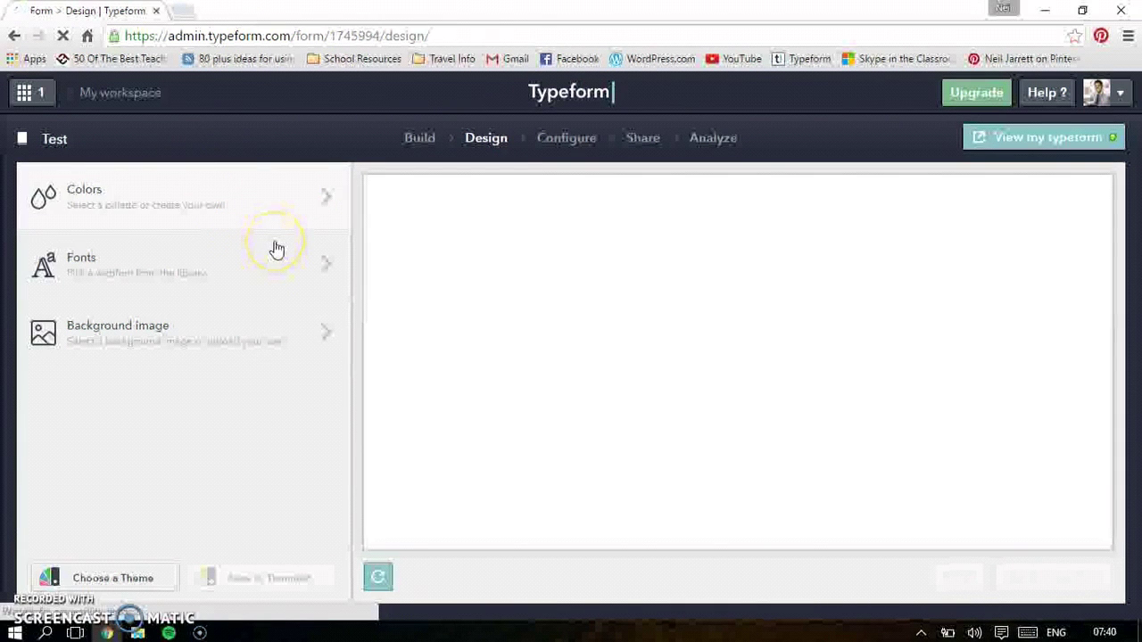
click(288, 330)
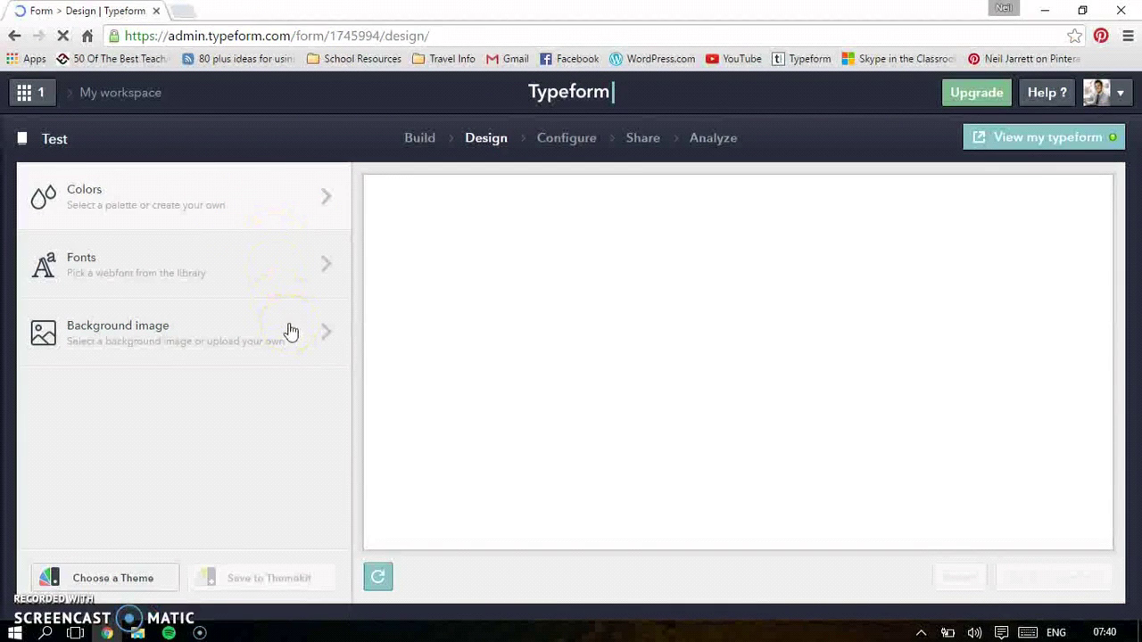
click(226, 453)
click(132, 580)
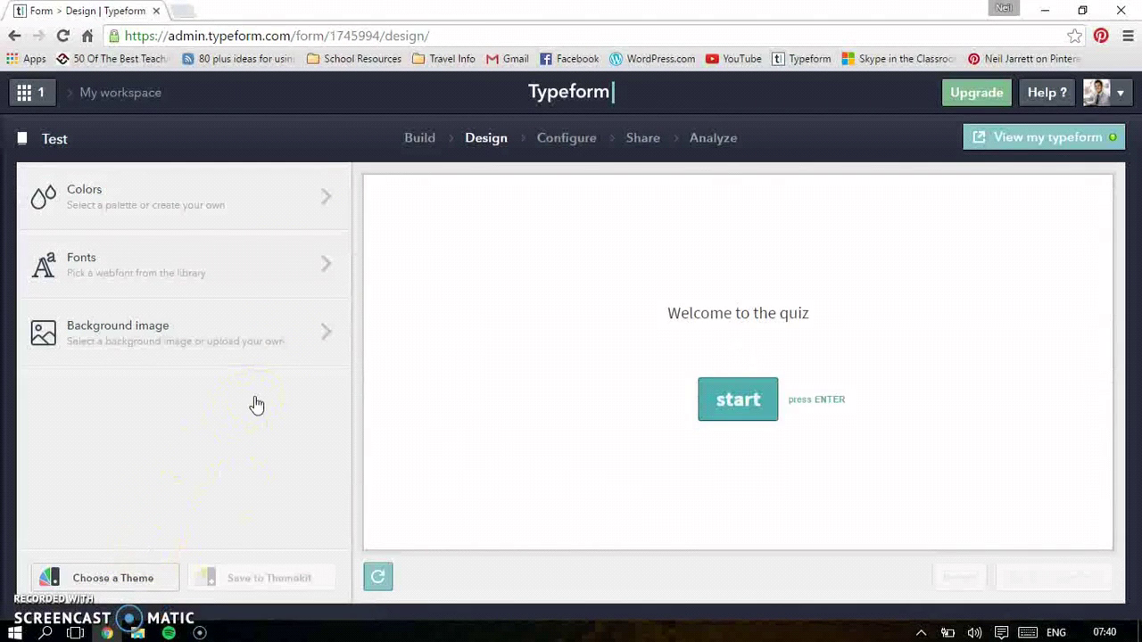
Review the typeform's general configuration settings and the progress widget types.
click(535, 137)
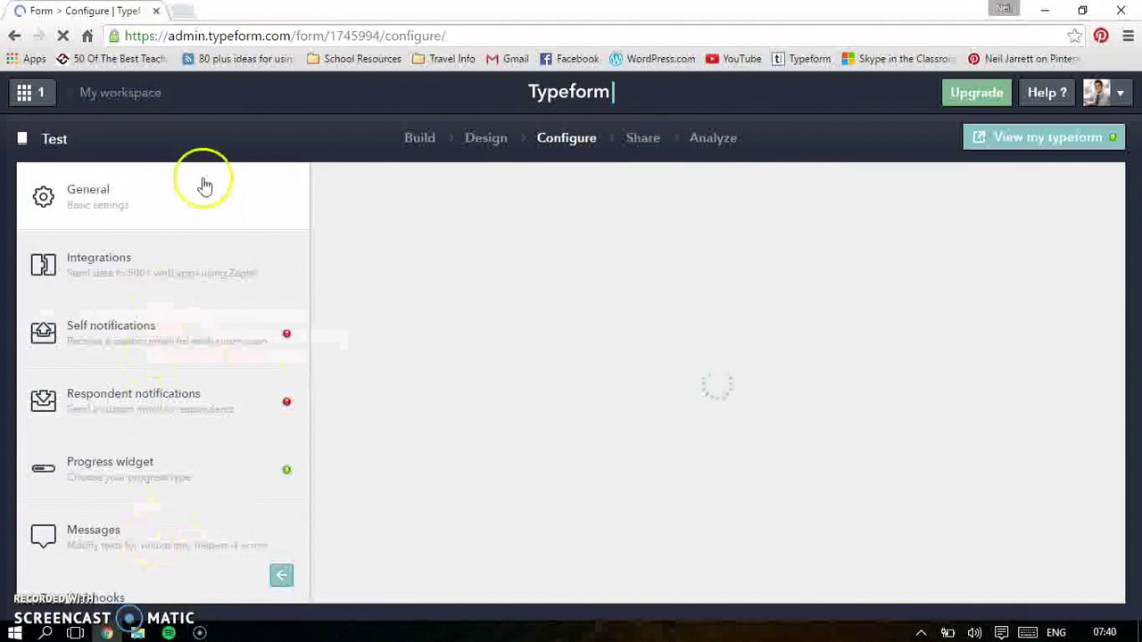
click(131, 205)
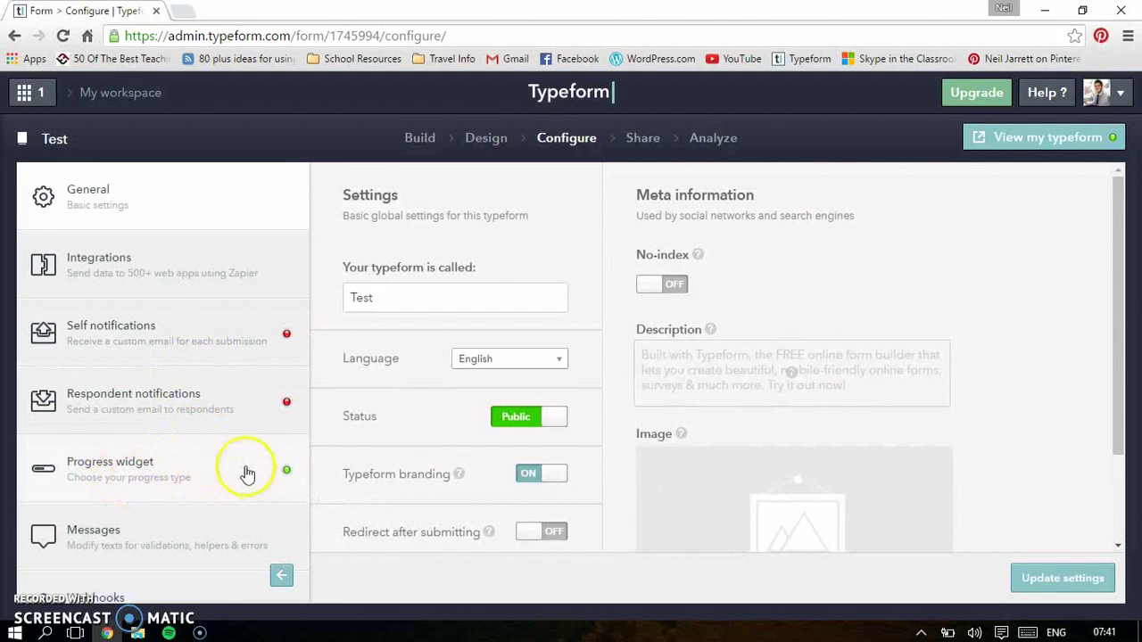
click(125, 472)
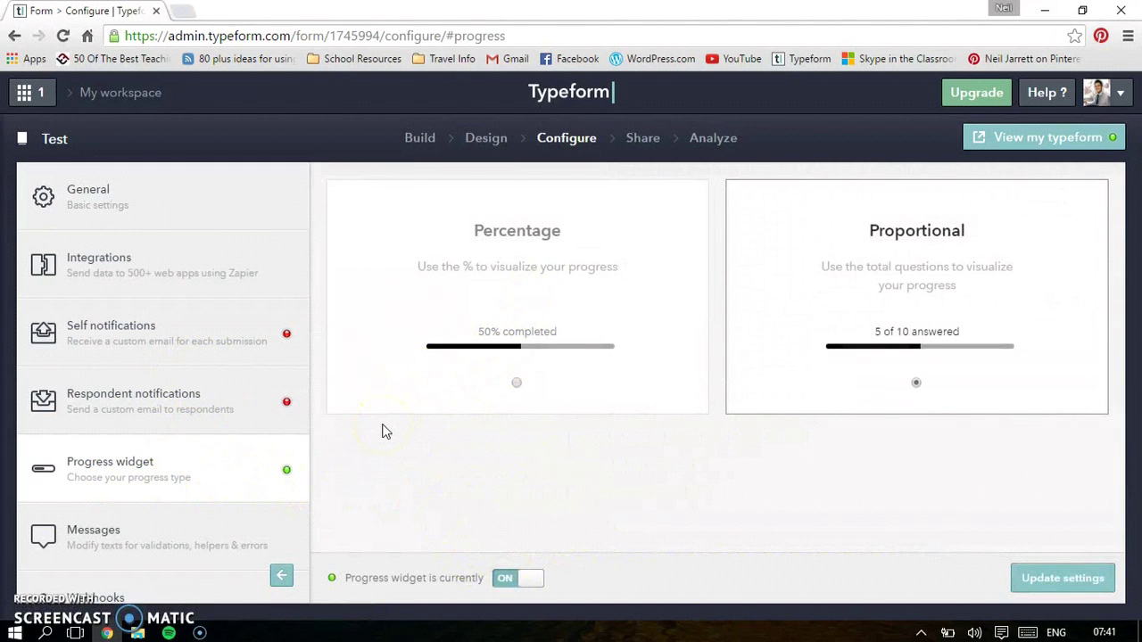
View the typeform's URL and sharing options, and open the analysis of its responses.
click(635, 138)
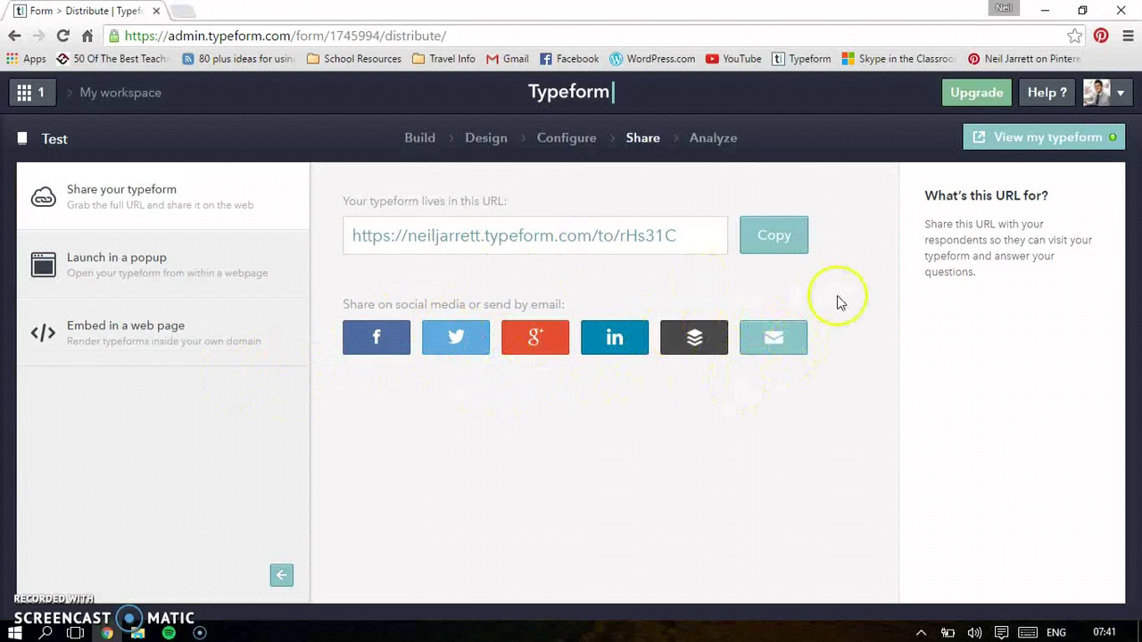
click(721, 146)
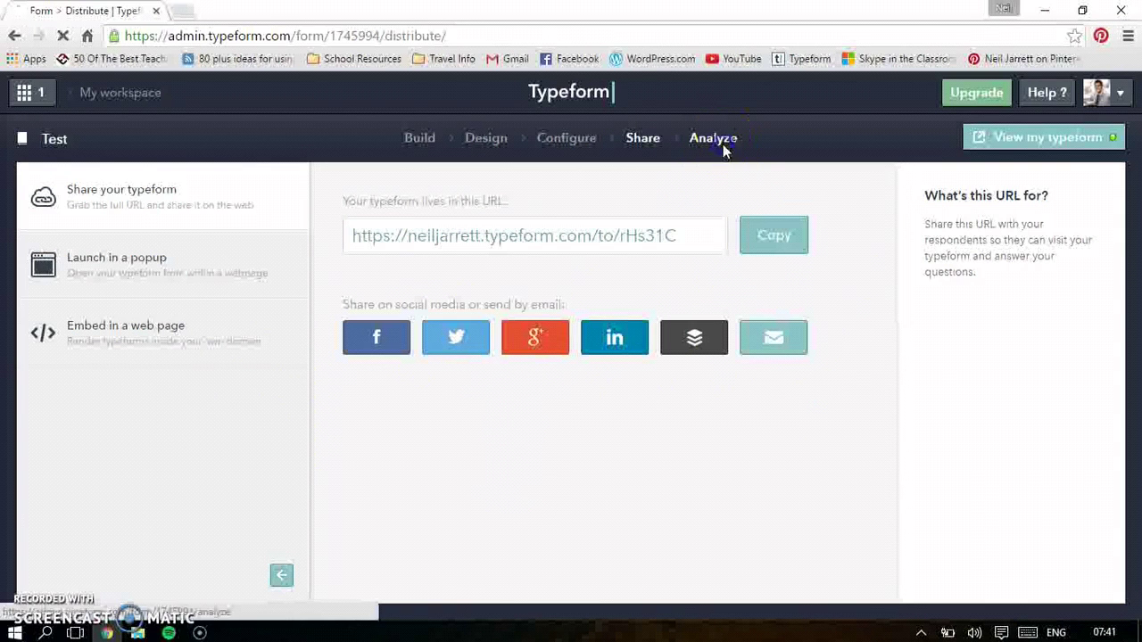